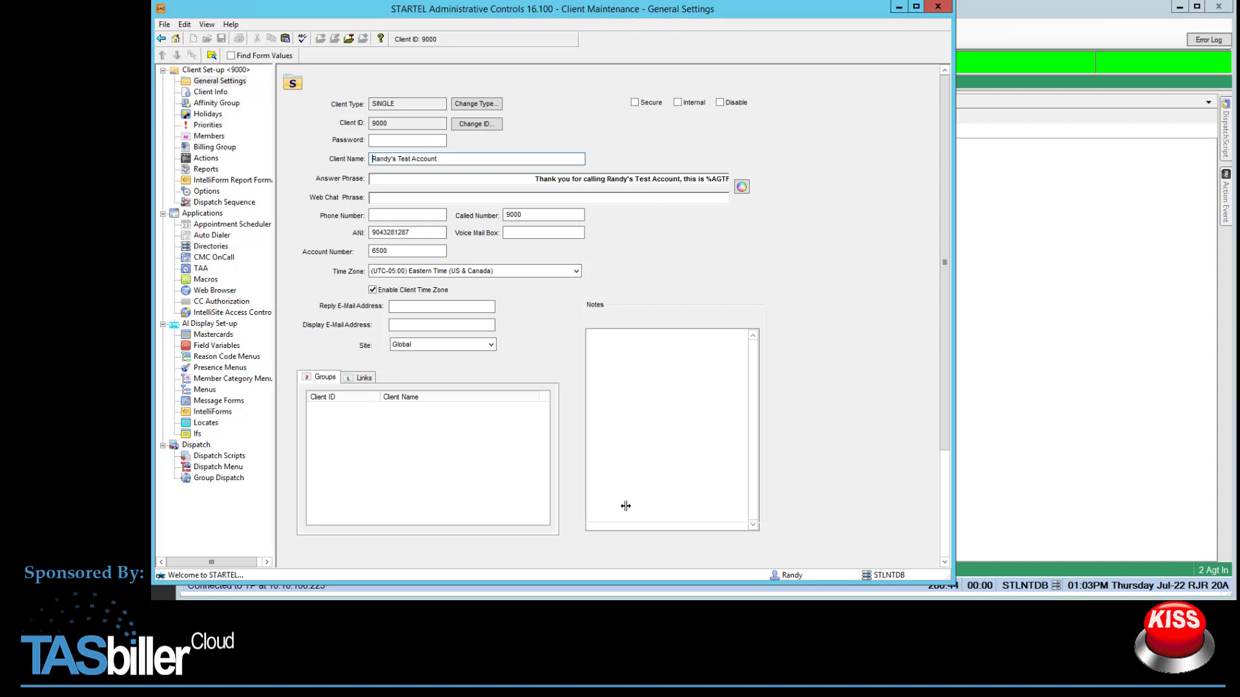
Open the test member's Default instruction text, then go to Dispatch Scripts, declining to save changes.
{"action": "left_click", "coordinate": [211, 137]}
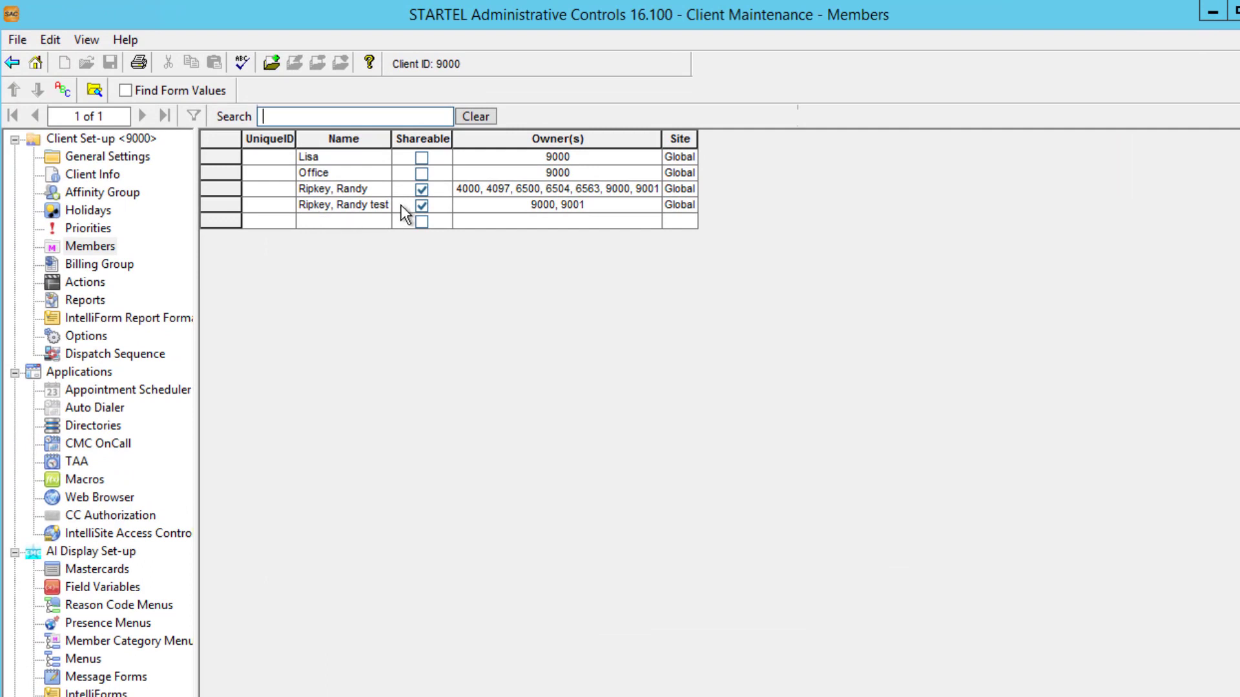
{"action": "double_click", "coordinate": [501, 206]}
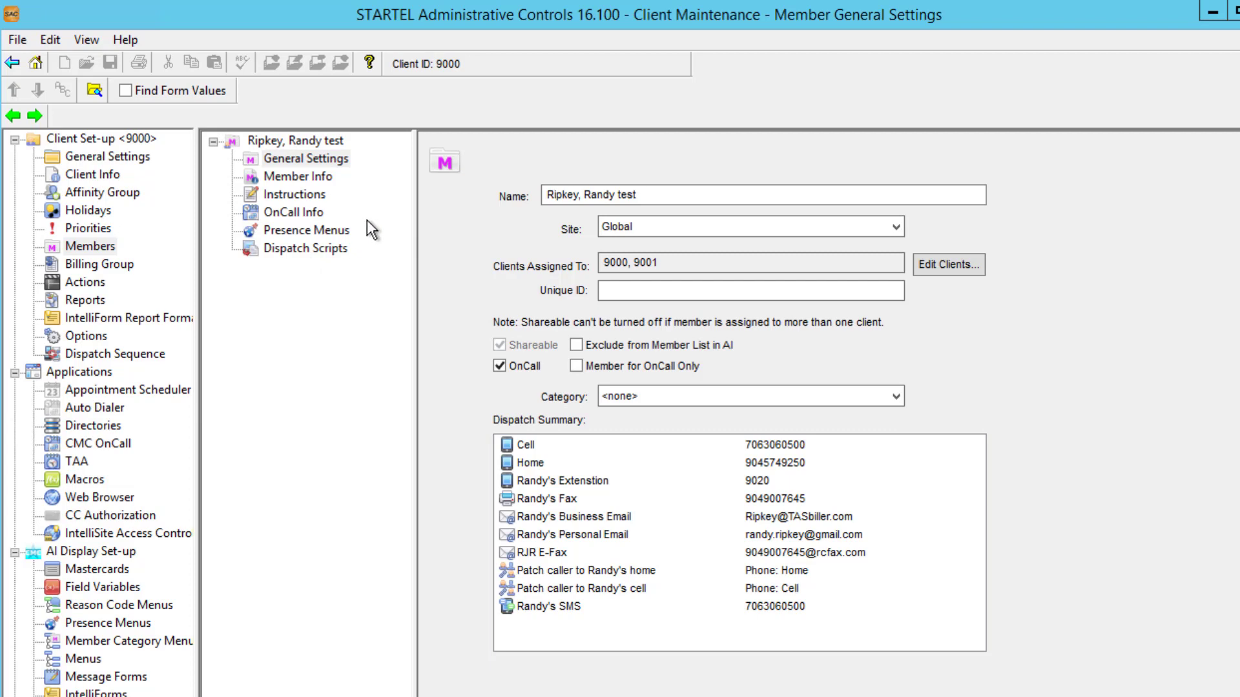
{"action": "left_click", "coordinate": [310, 195]}
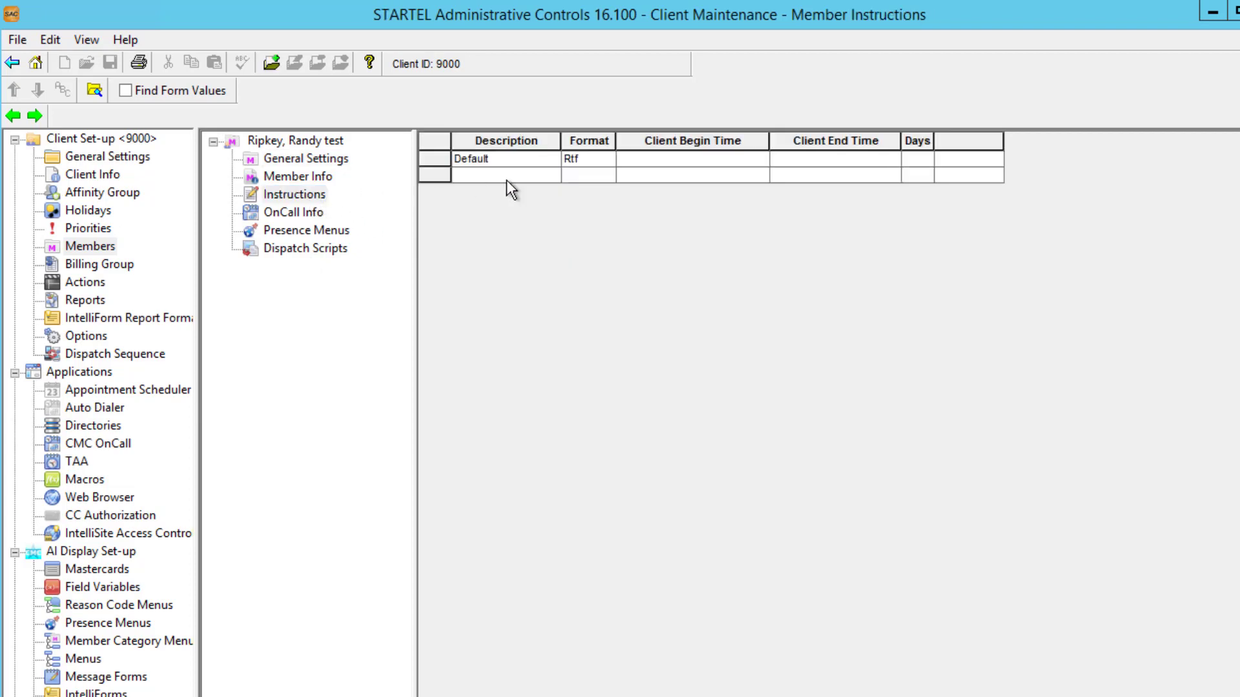
{"action": "double_click", "coordinate": [671, 159]}
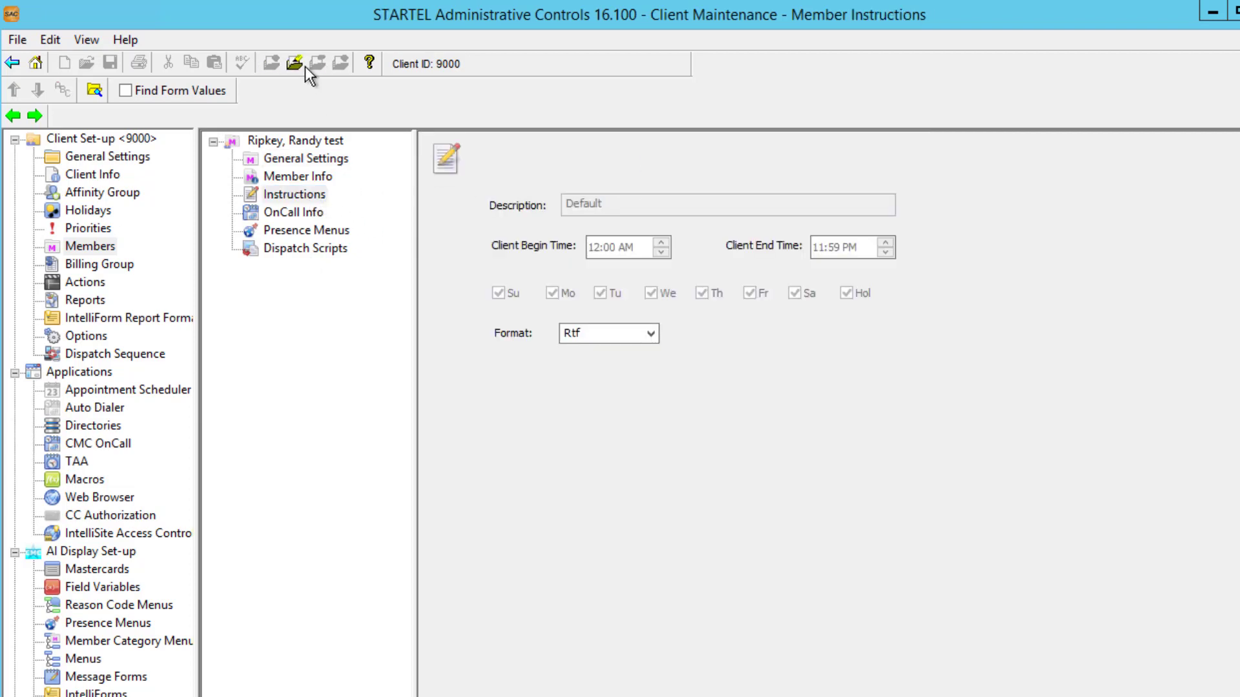
{"action": "left_click", "coordinate": [293, 64]}
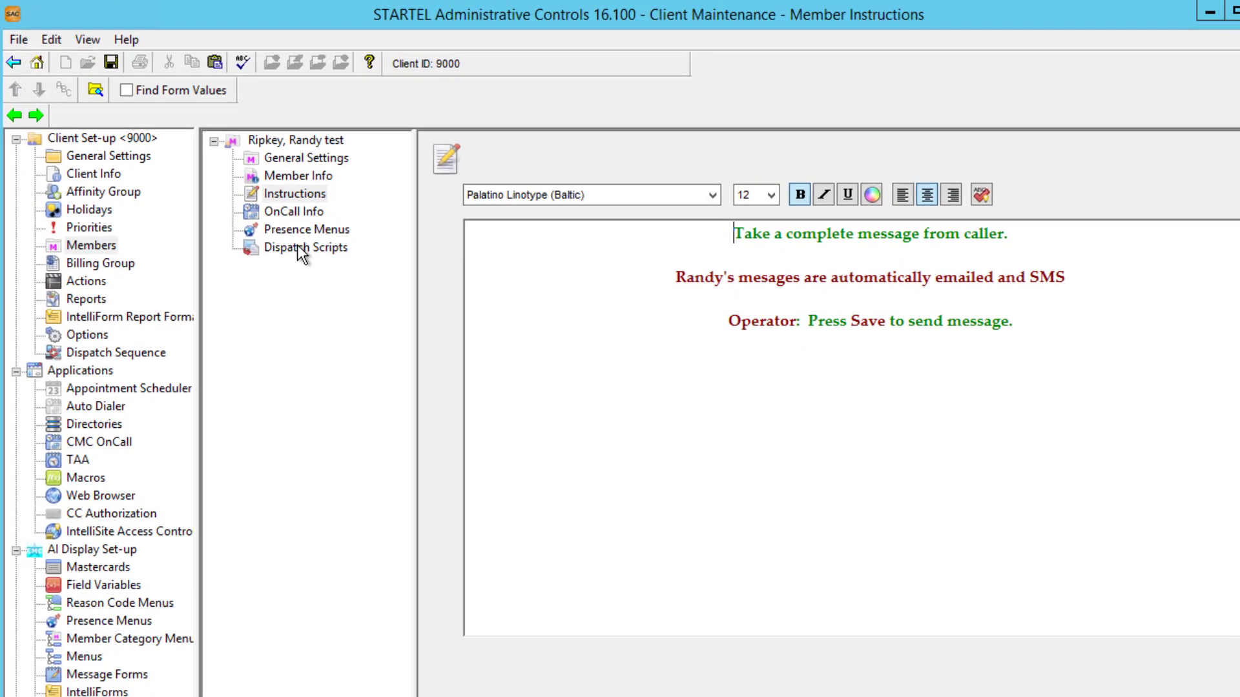
{"action": "left_click", "coordinate": [298, 246]}
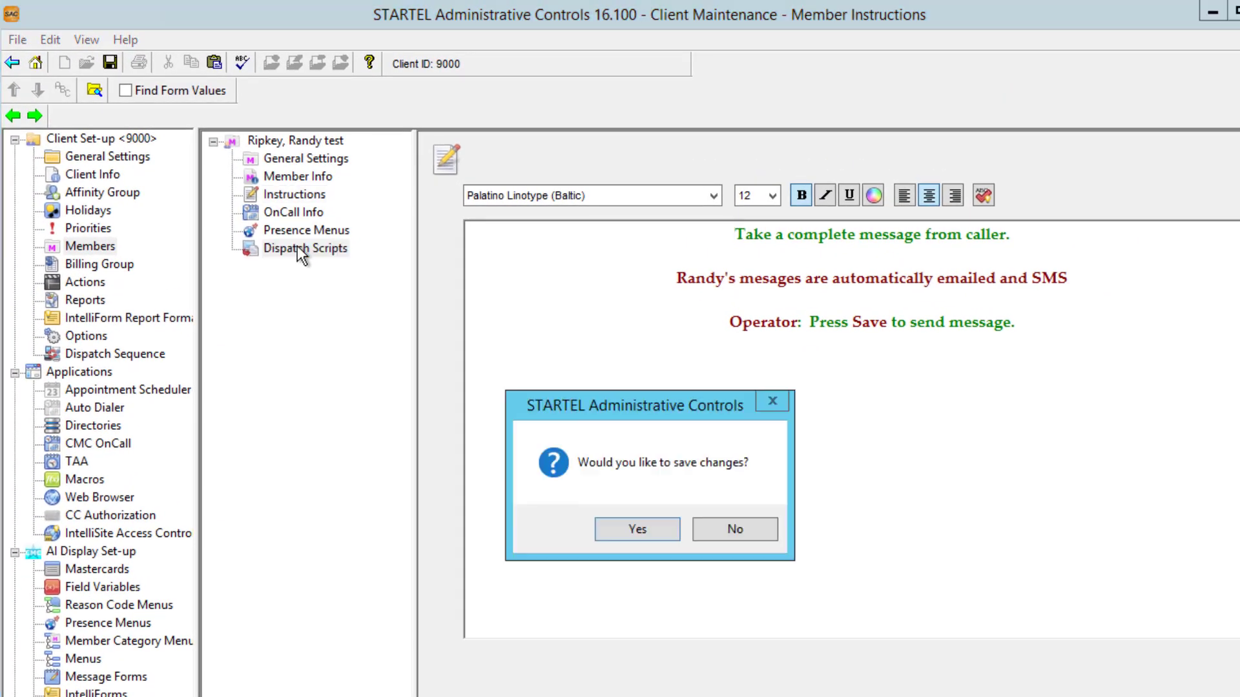
{"action": "left_click", "coordinate": [708, 525]}
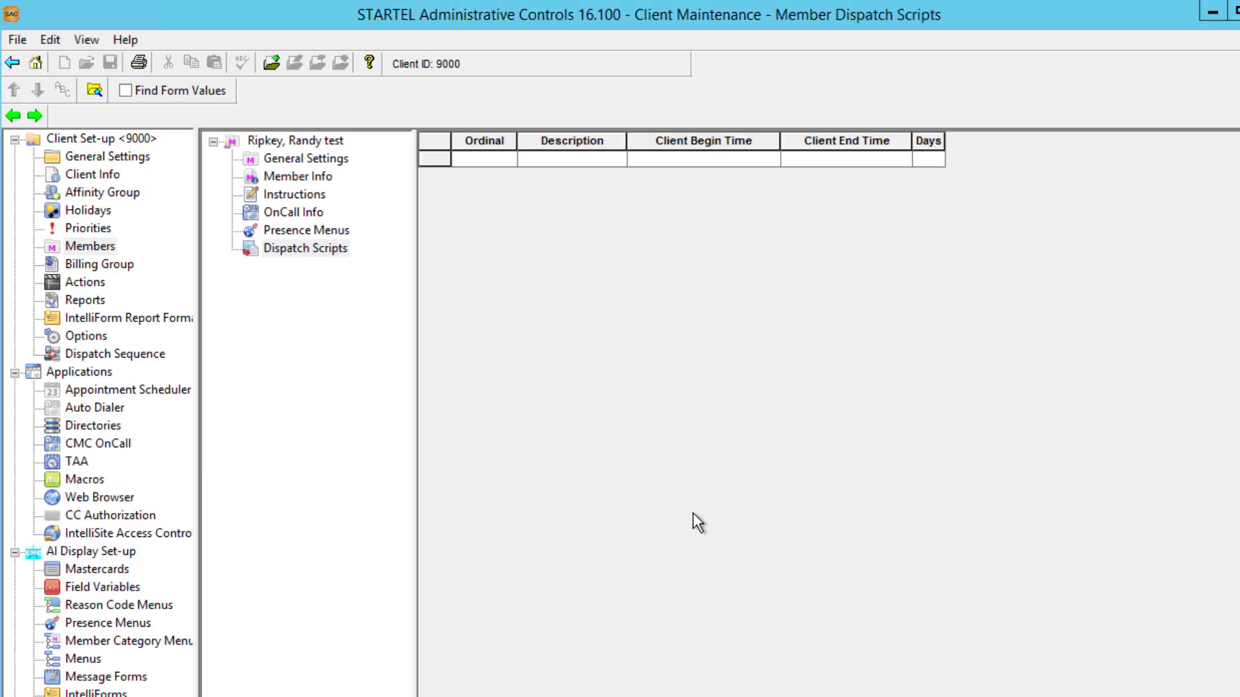
Add a new dispatch script, replace its NewScript1 description with 'Randy Message', and save.
{"action": "left_click", "coordinate": [271, 63]}
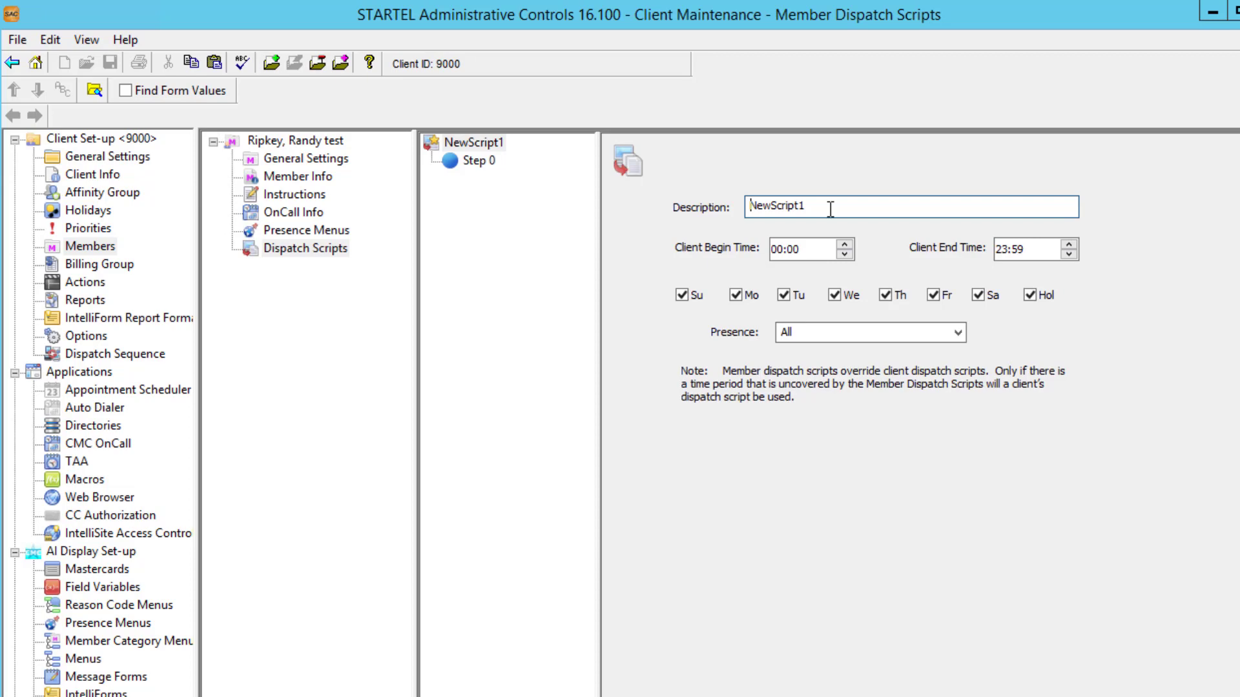
{"action": "left_click_drag", "start_coordinate": [830, 210], "coordinate": [703, 212]}
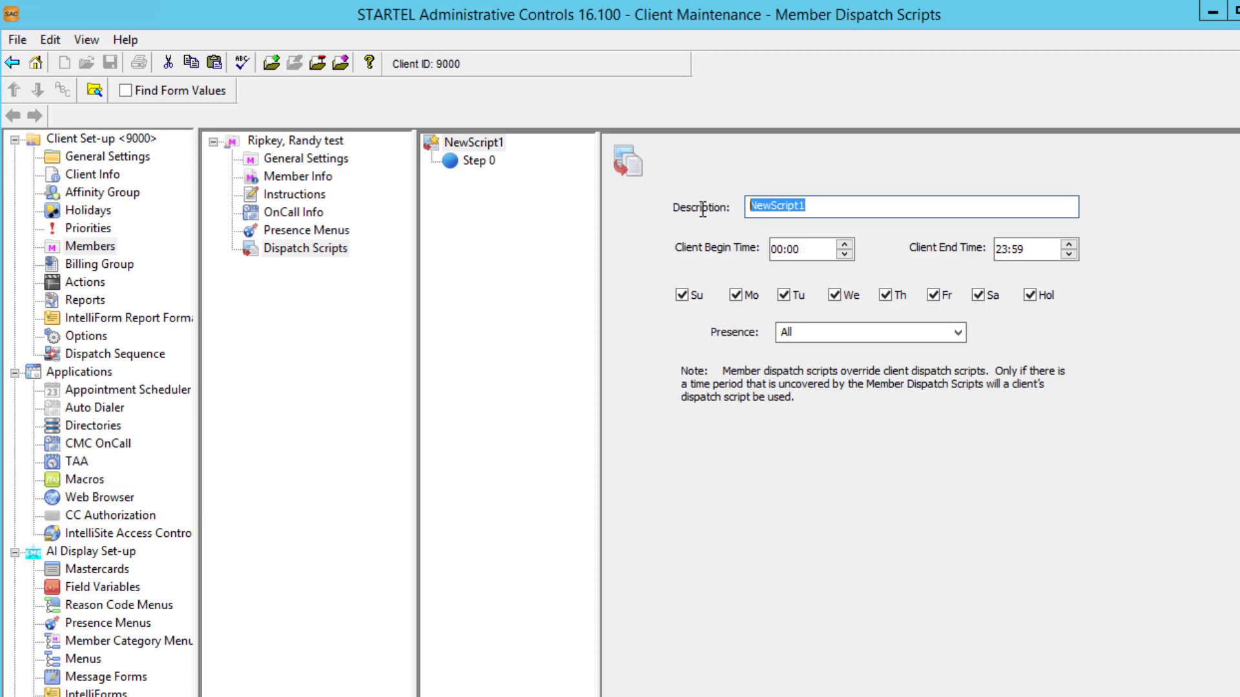
{"action": "type", "text": "Randy Mes"}
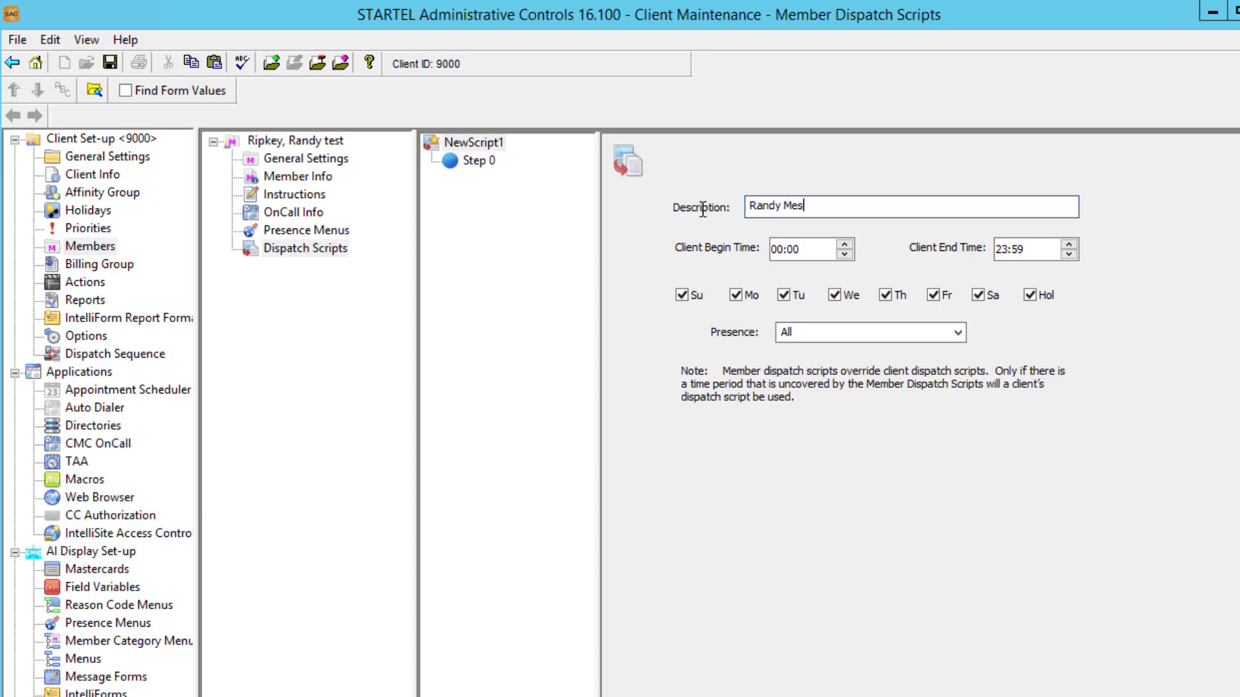
{"action": "type", "text": "sage"}
{"action": "left_click", "coordinate": [114, 66]}
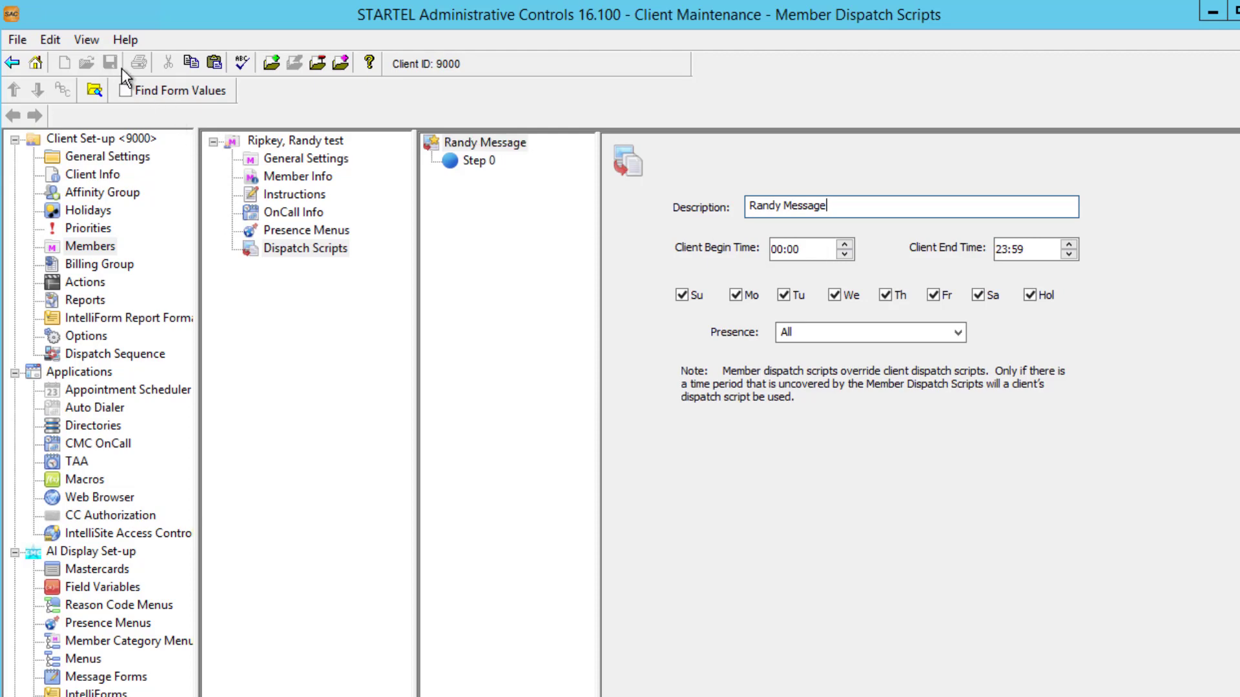
Enable e-mail delivery to the member's personal address on Step 0 and save.
{"action": "left_click", "coordinate": [455, 162]}
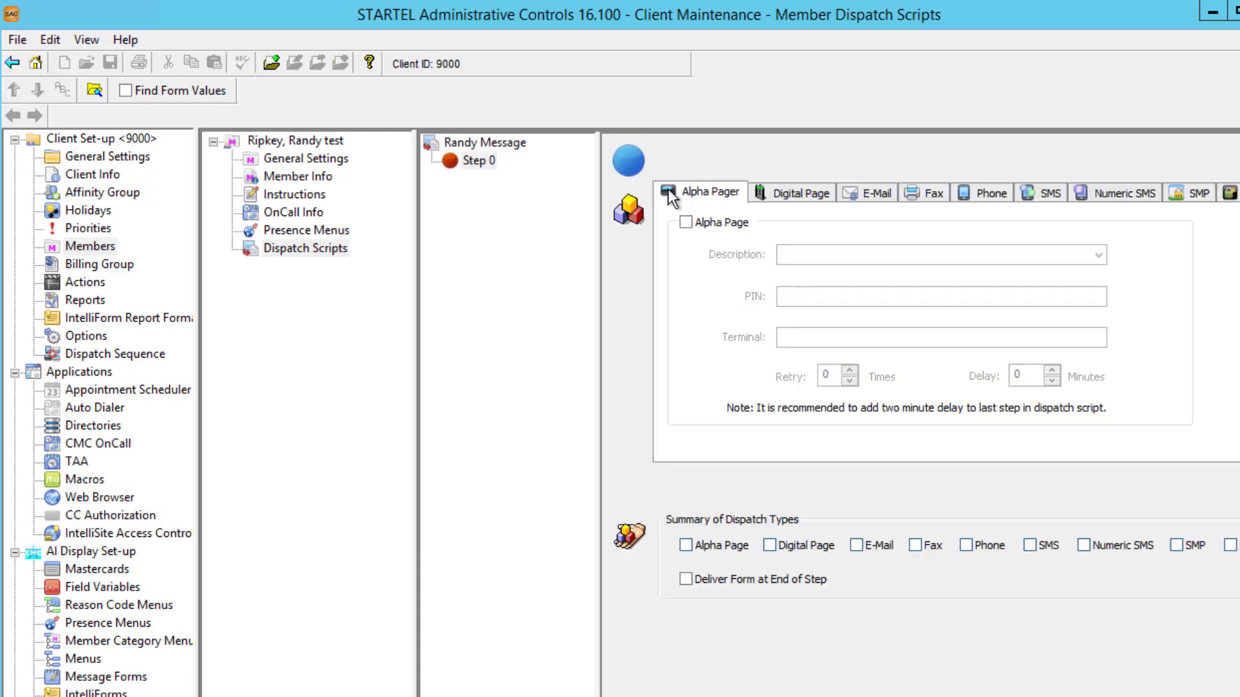
{"action": "left_click", "coordinate": [871, 193]}
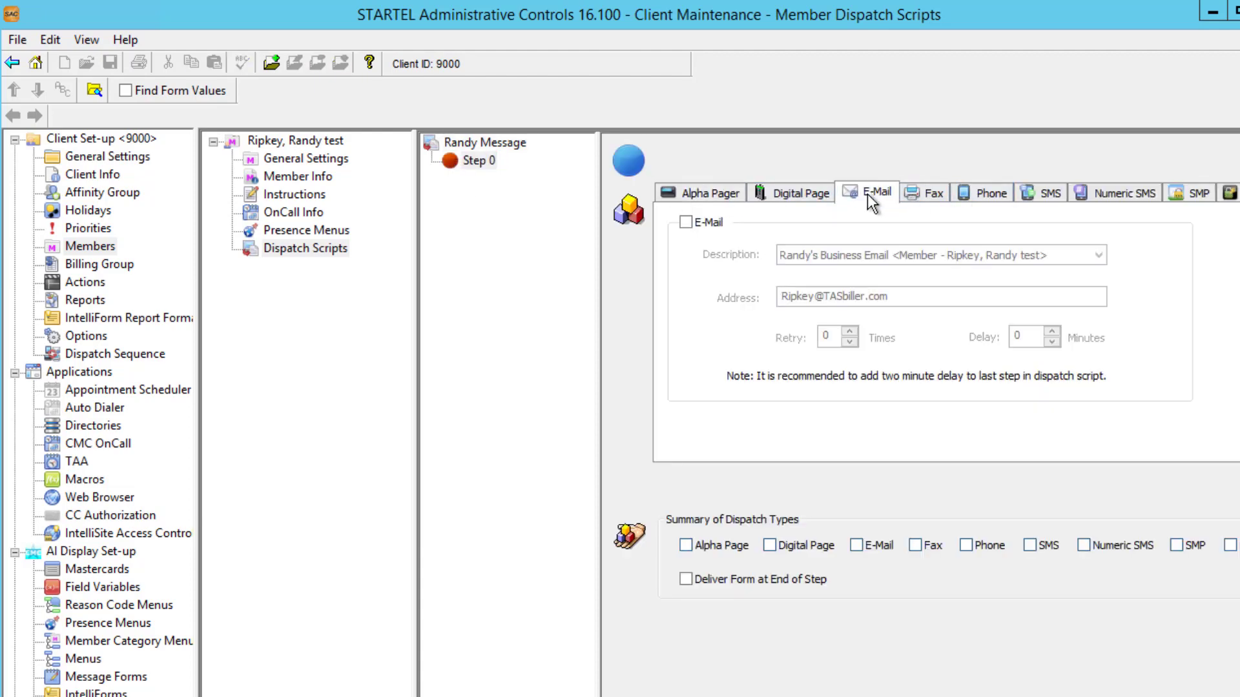
{"action": "left_click", "coordinate": [686, 222]}
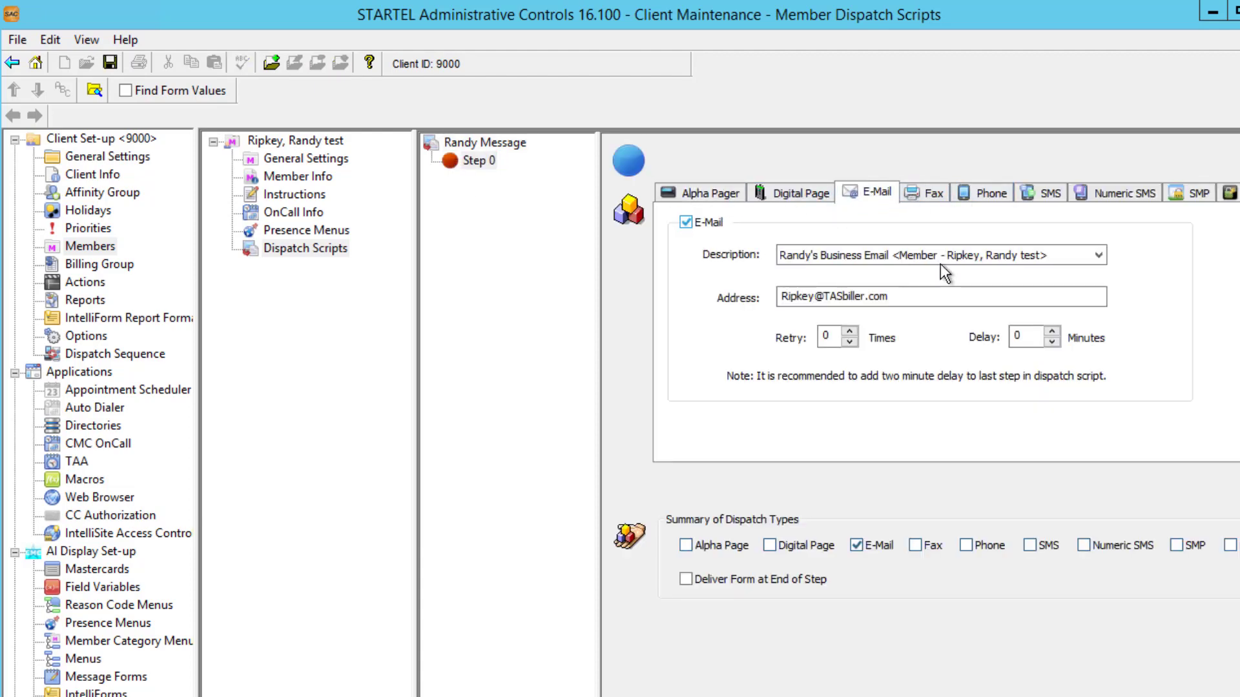
{"action": "left_click", "coordinate": [1088, 258]}
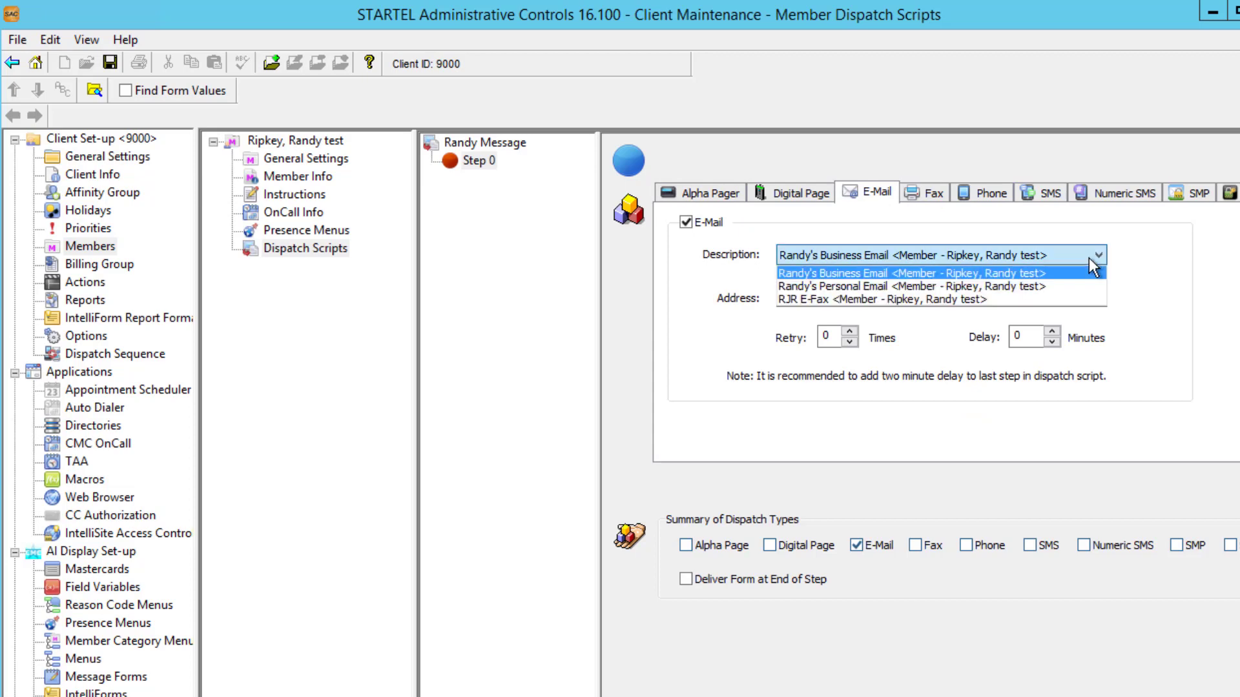
{"action": "left_click", "coordinate": [1056, 283]}
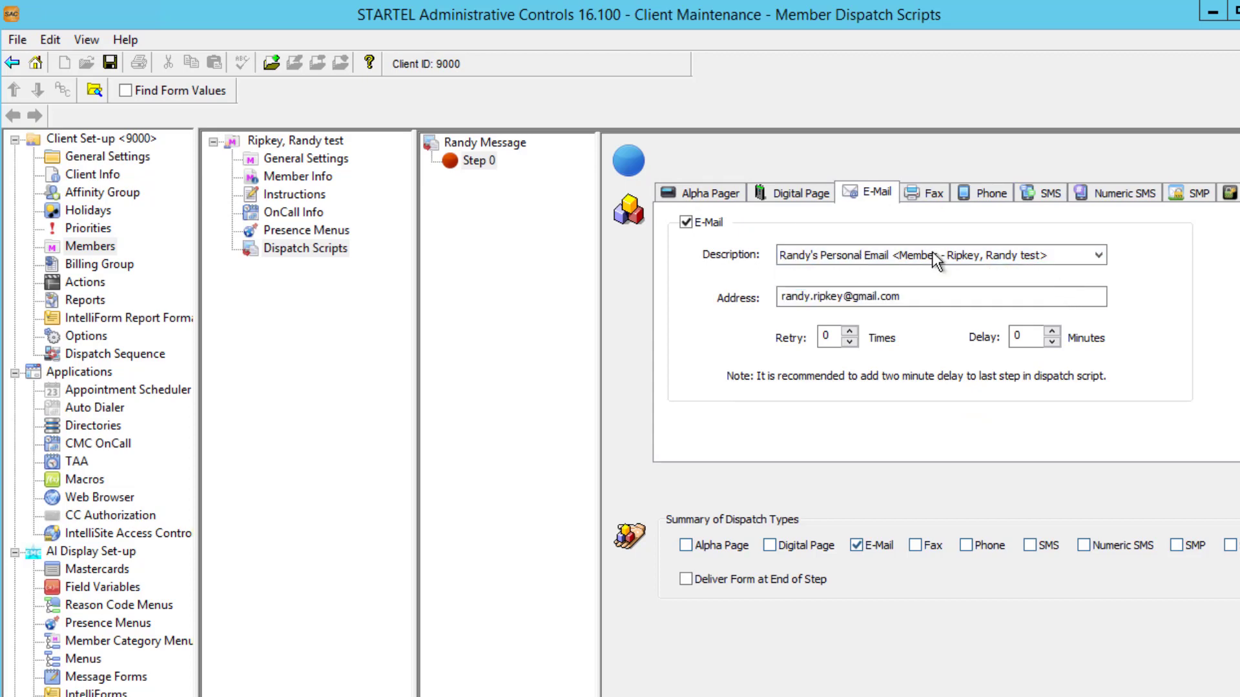
{"action": "left_click", "coordinate": [111, 62]}
Add Step 1 with SMS Page and Deliver Form at End of Step enabled, and save.
{"action": "left_click", "coordinate": [273, 63]}
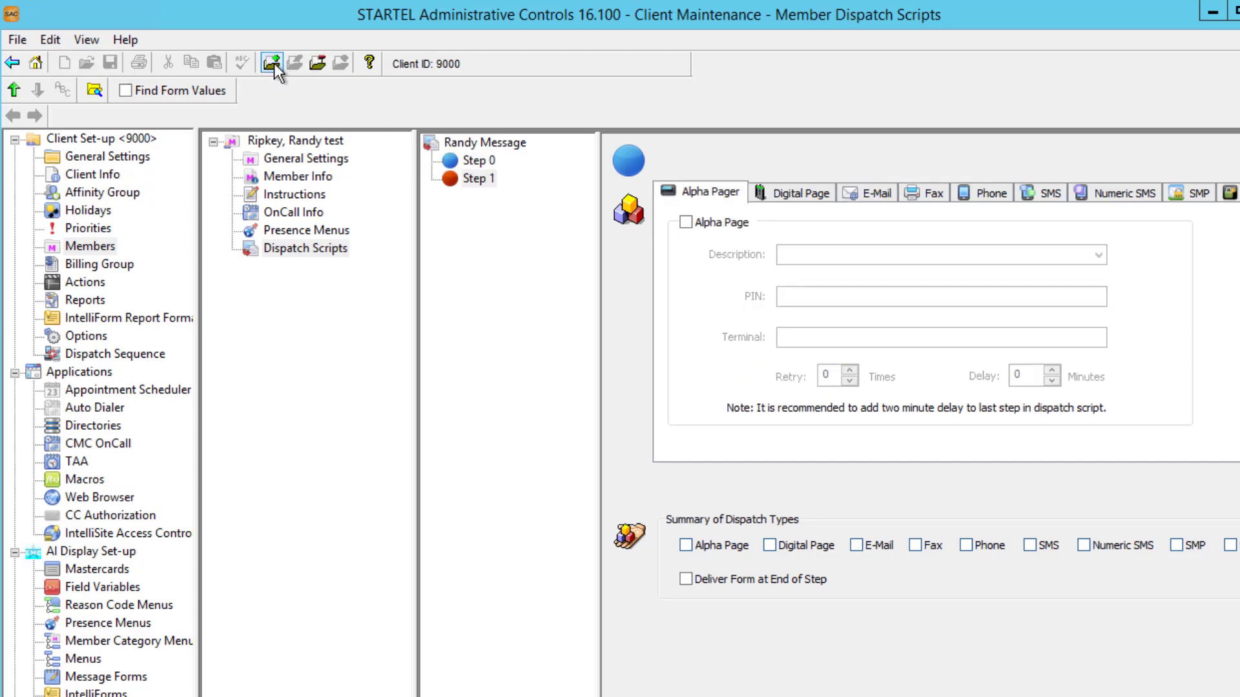
{"action": "left_click", "coordinate": [1035, 191]}
{"action": "left_click", "coordinate": [688, 221]}
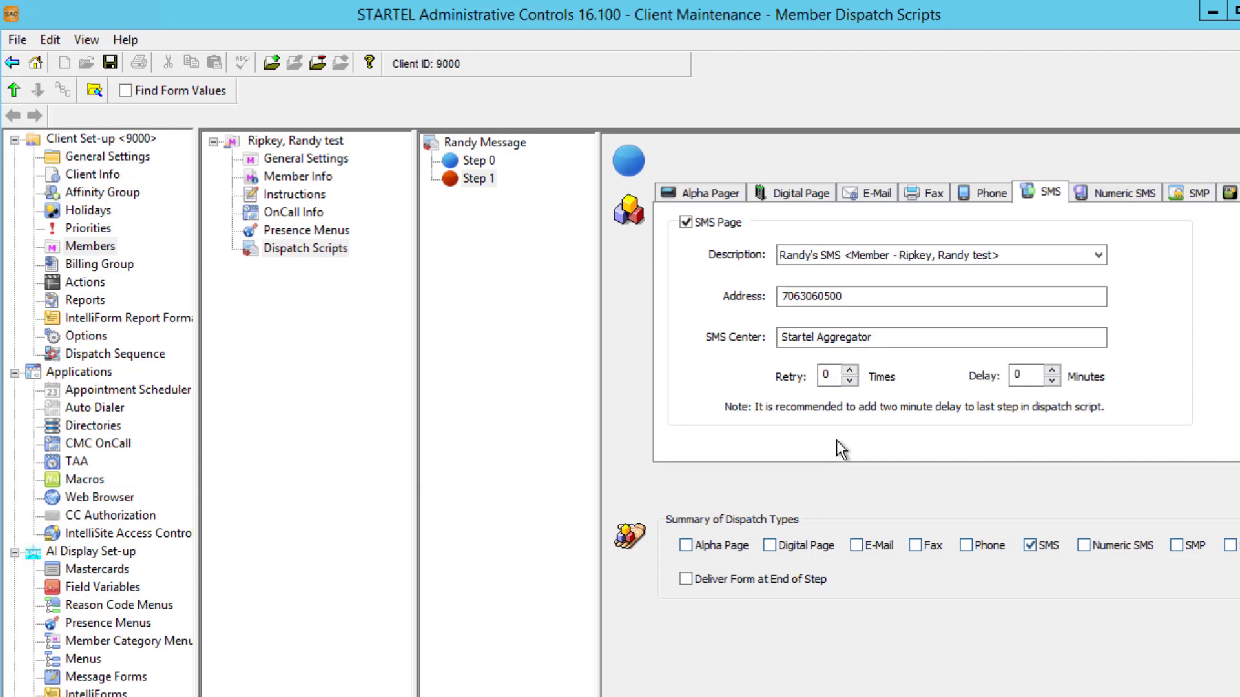
{"action": "left_click", "coordinate": [685, 579]}
{"action": "left_click", "coordinate": [111, 64]}
Review Step 0's e-mail settings and Step 1's SMS settings before testing in StartelAI.
{"action": "left_click", "coordinate": [463, 159]}
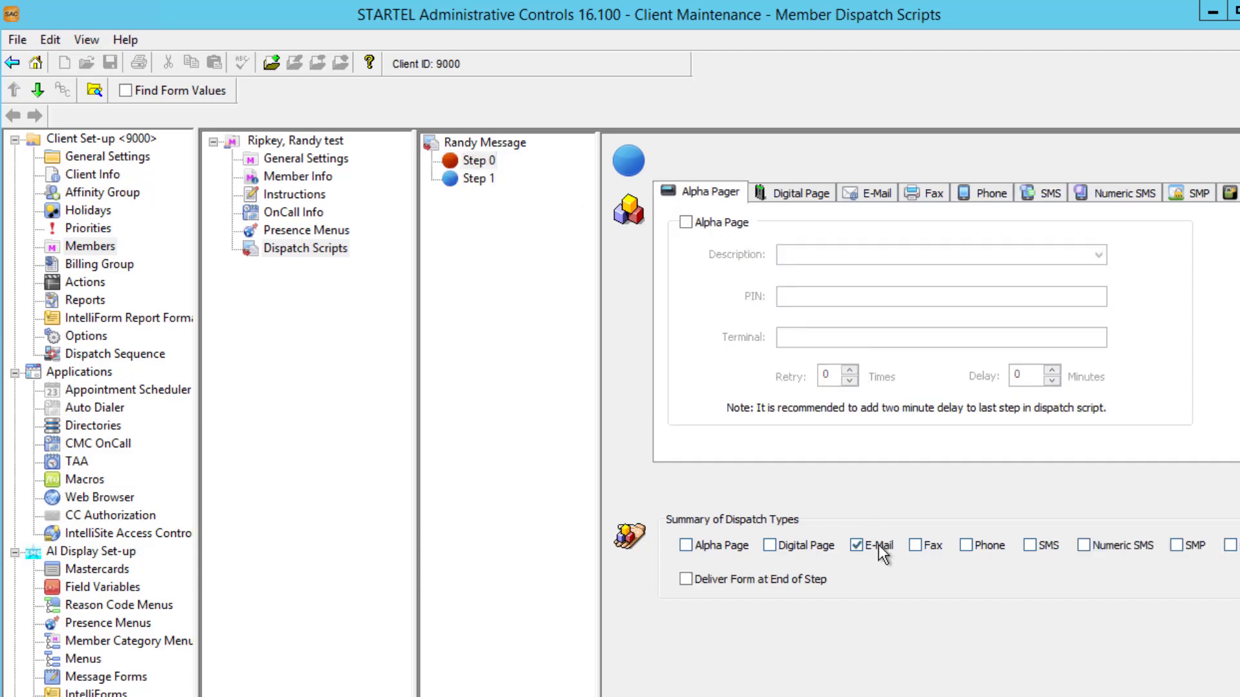
{"action": "left_click", "coordinate": [865, 197]}
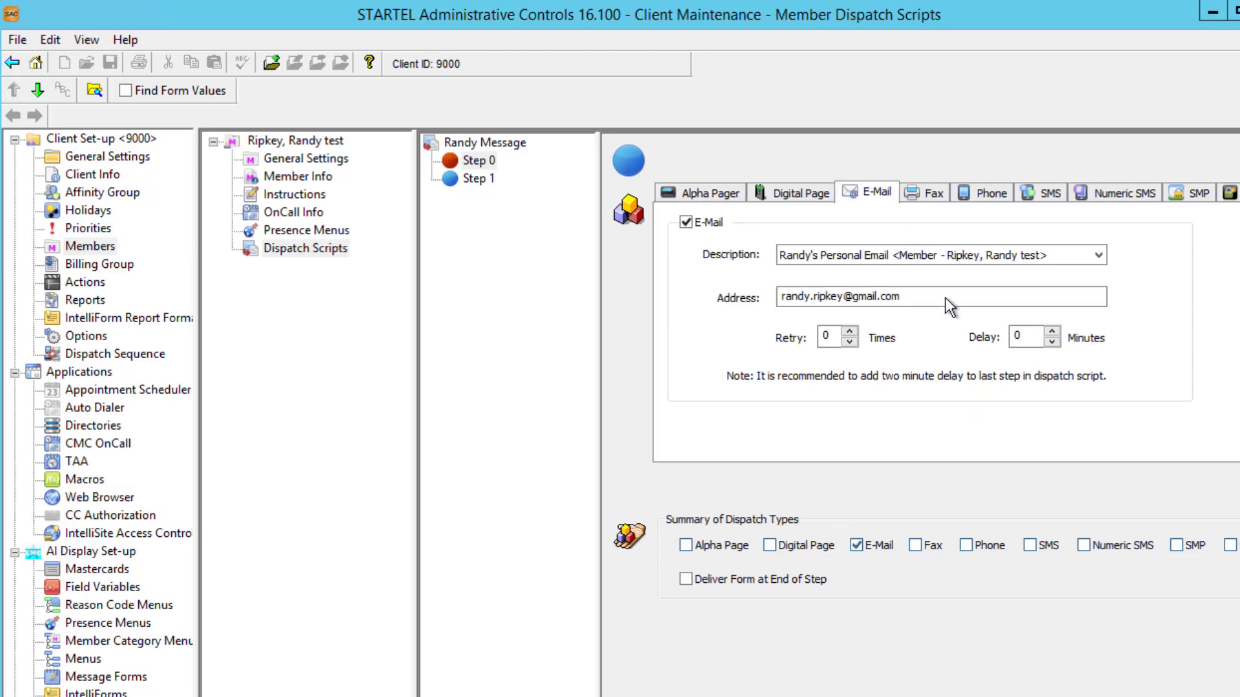
{"action": "left_click", "coordinate": [453, 178]}
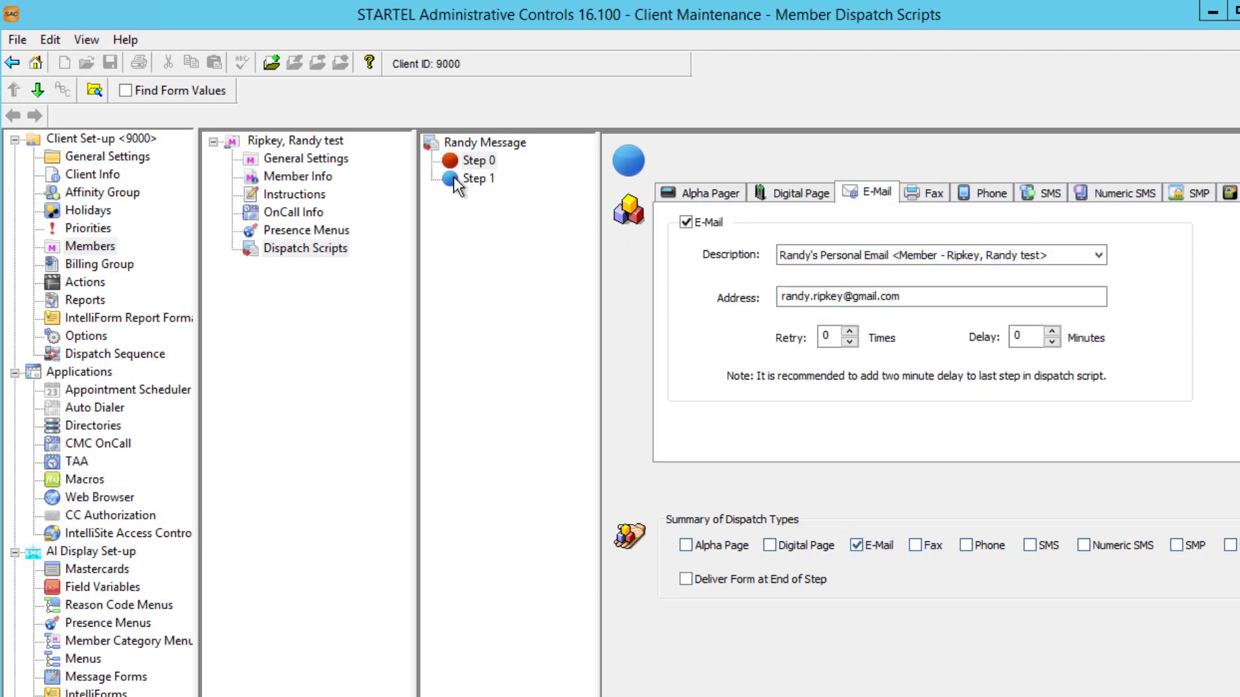
{"action": "left_click", "coordinate": [1032, 189]}
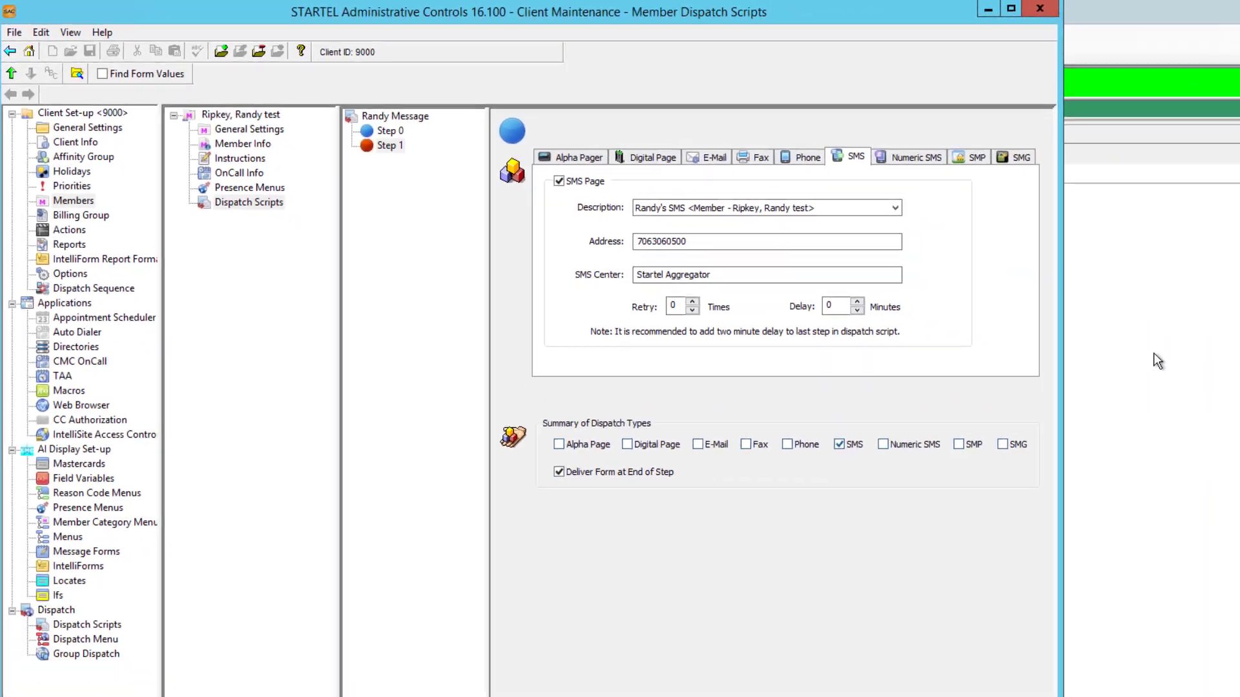
{"action": "left_click", "coordinate": [1153, 352]}
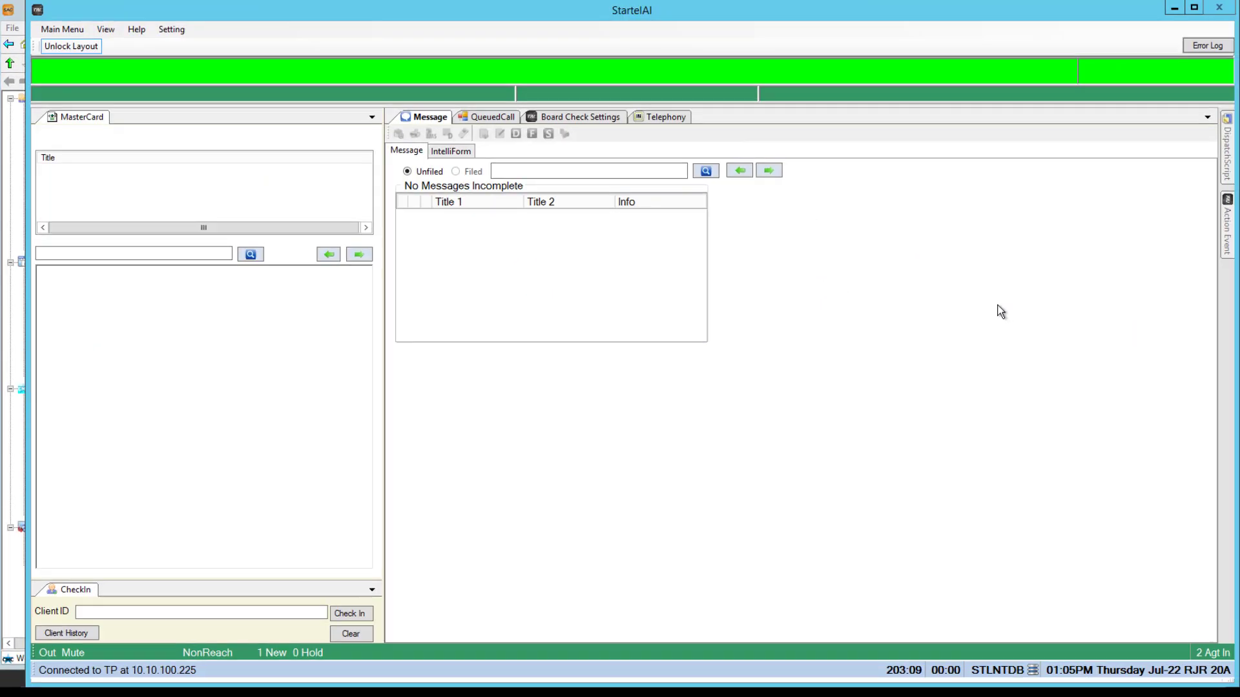
Check in client 9000 and start an On Call ER Message Sample form addressed to the test member.
{"action": "left_click", "coordinate": [236, 617]}
{"action": "type", "text": "9000"}
{"action": "key", "text": "Return"}
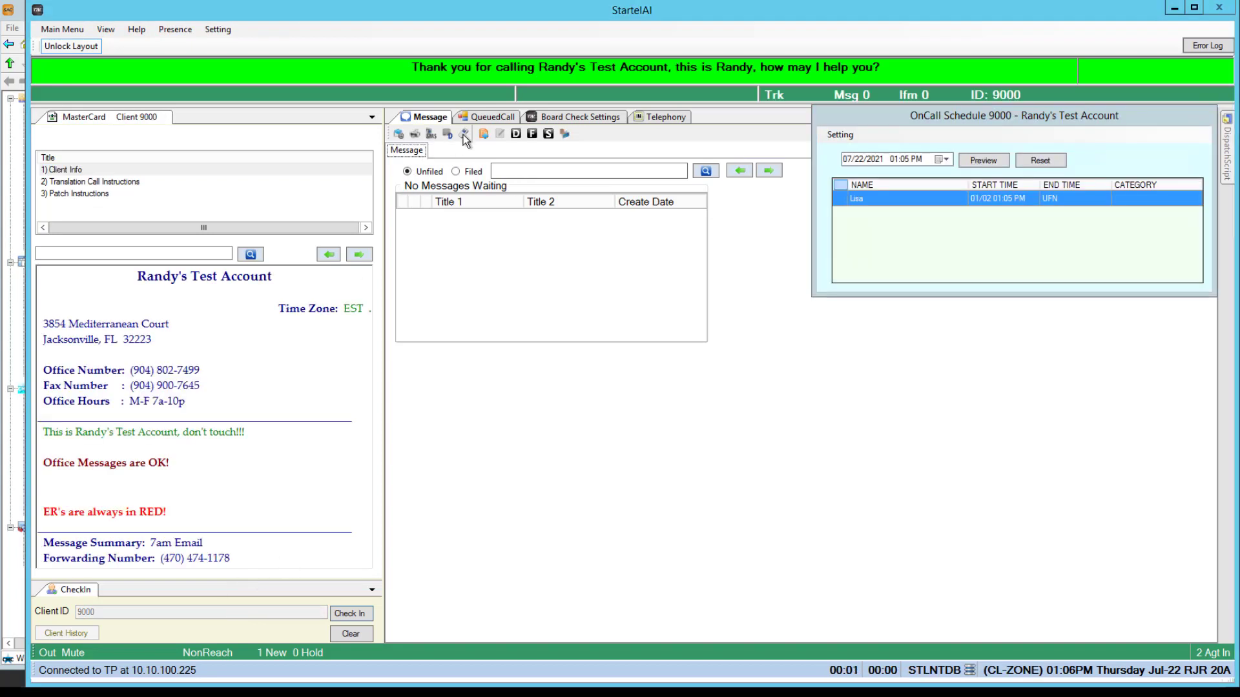
{"action": "left_click", "coordinate": [483, 132]}
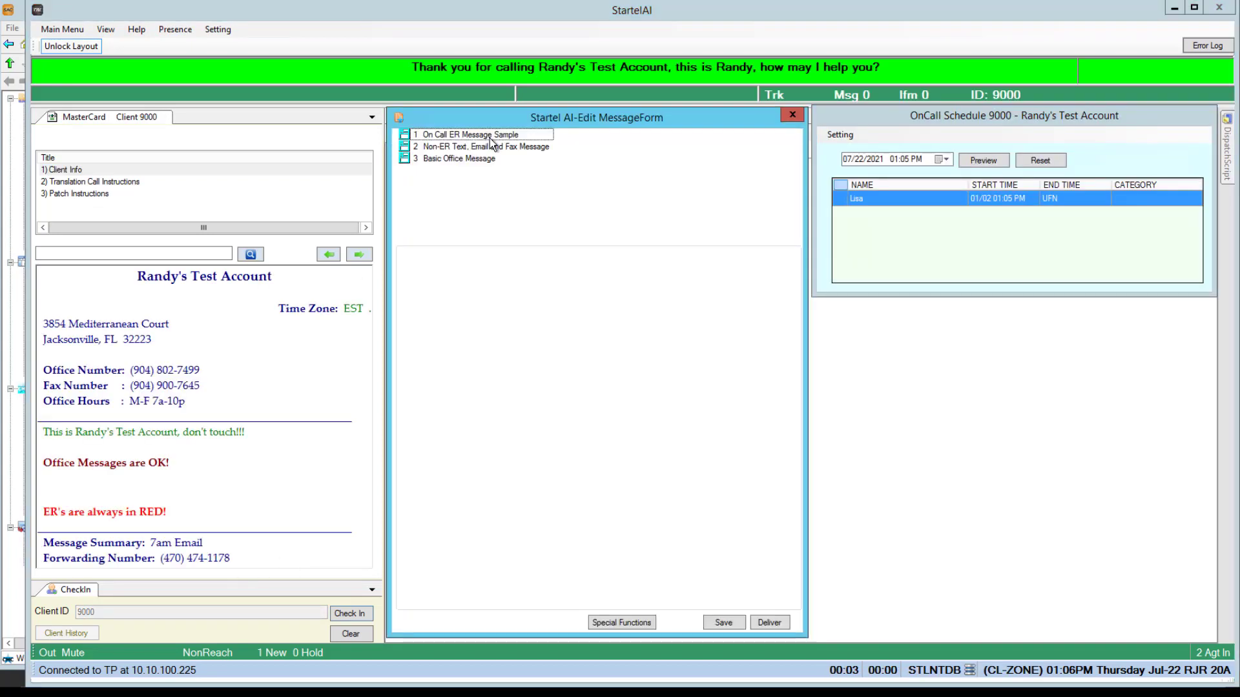
{"action": "double_click", "coordinate": [490, 135]}
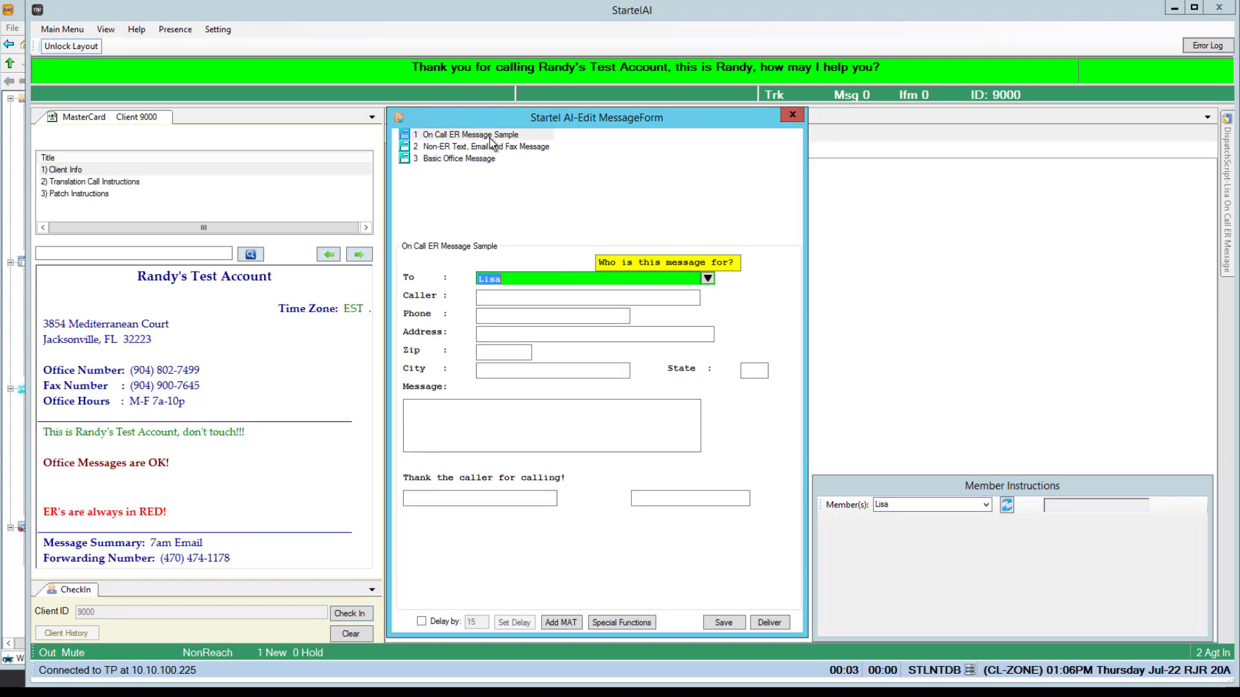
{"action": "left_click", "coordinate": [707, 278]}
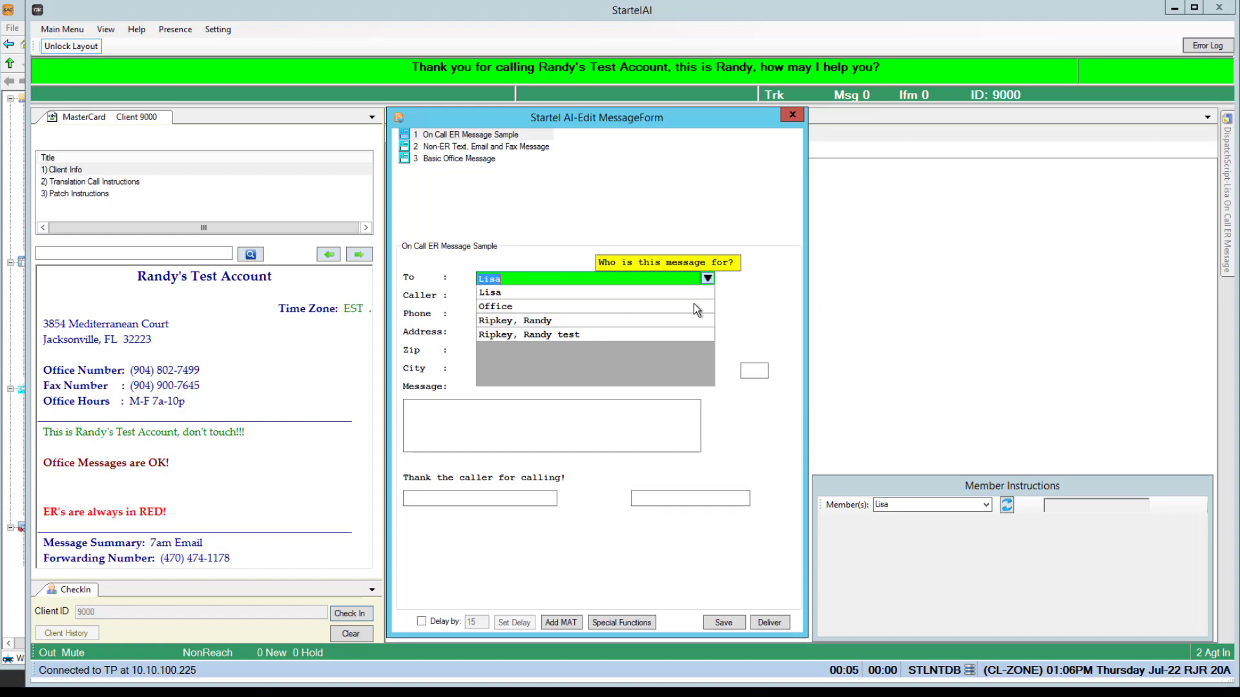
{"action": "left_click", "coordinate": [595, 335]}
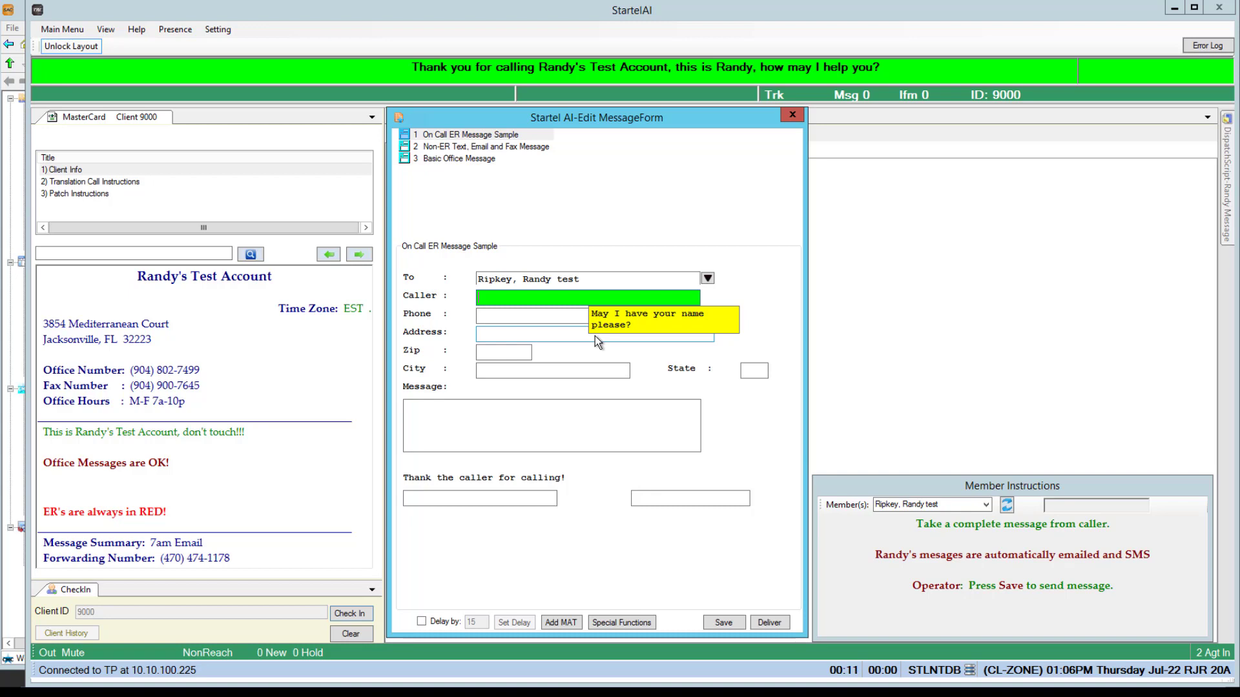
Enter caller 'KISS Video' and the caller's phone number in the form.
{"action": "type", "text": "KISS Video"}
{"action": "key", "text": "Tab"}
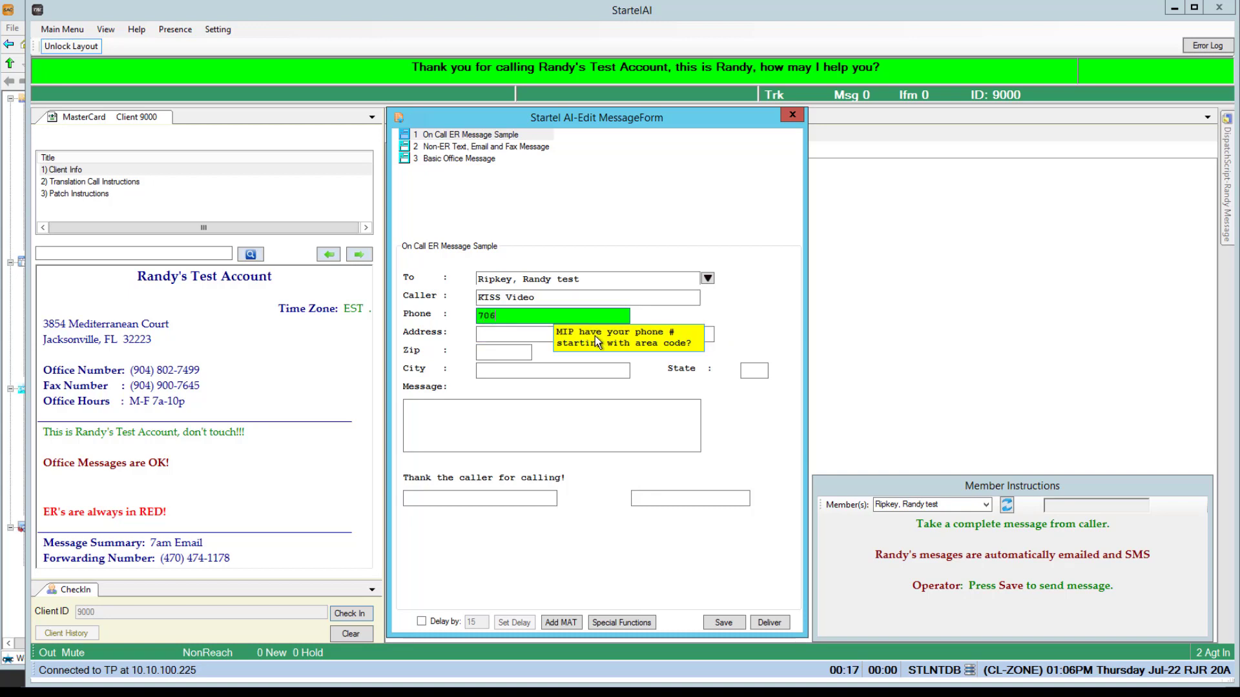
{"action": "key", "text": "Tab"}
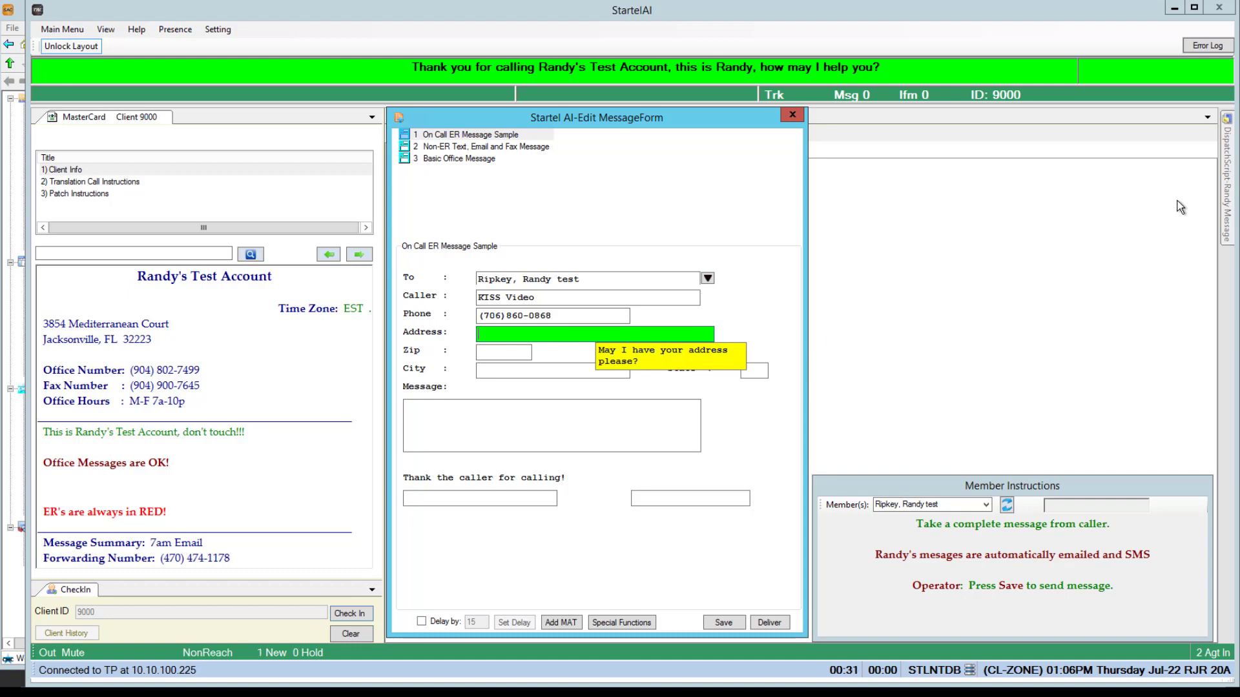
Widen the DispatchScript panel's Step column to read the full step names, then return to the form.
{"action": "mouse_move", "coordinate": [1224, 180]}
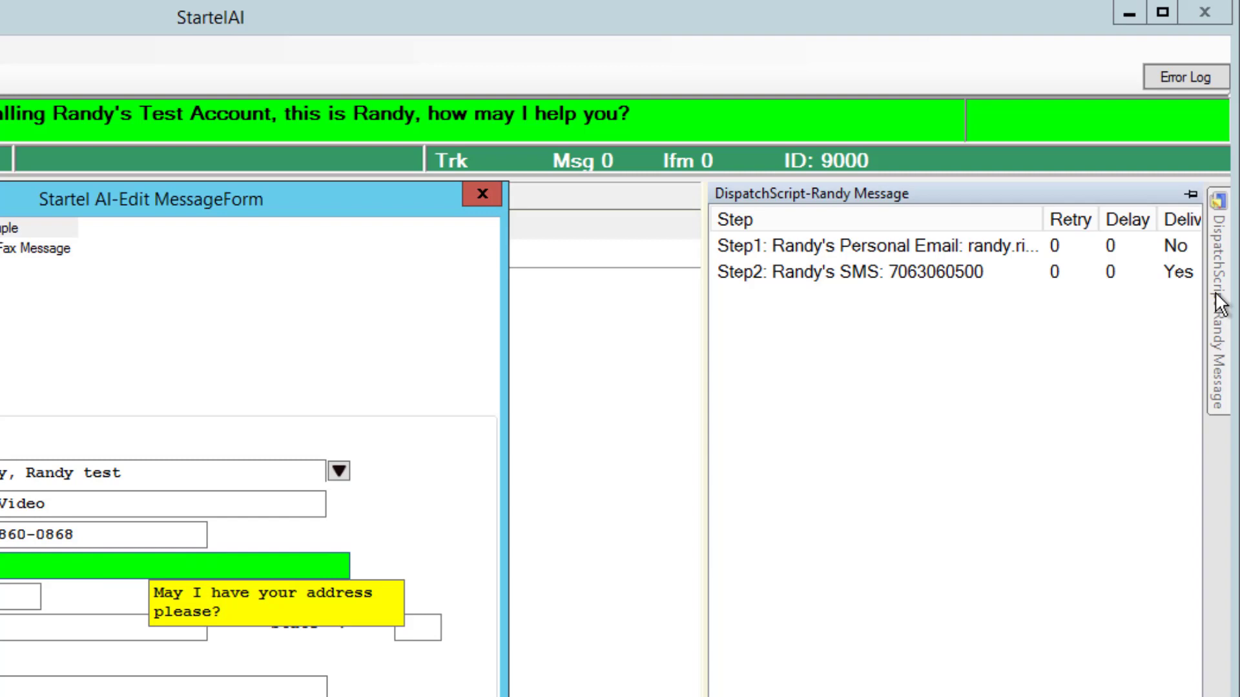
{"action": "left_click_drag", "start_coordinate": [1042, 224], "coordinate": [1091, 224]}
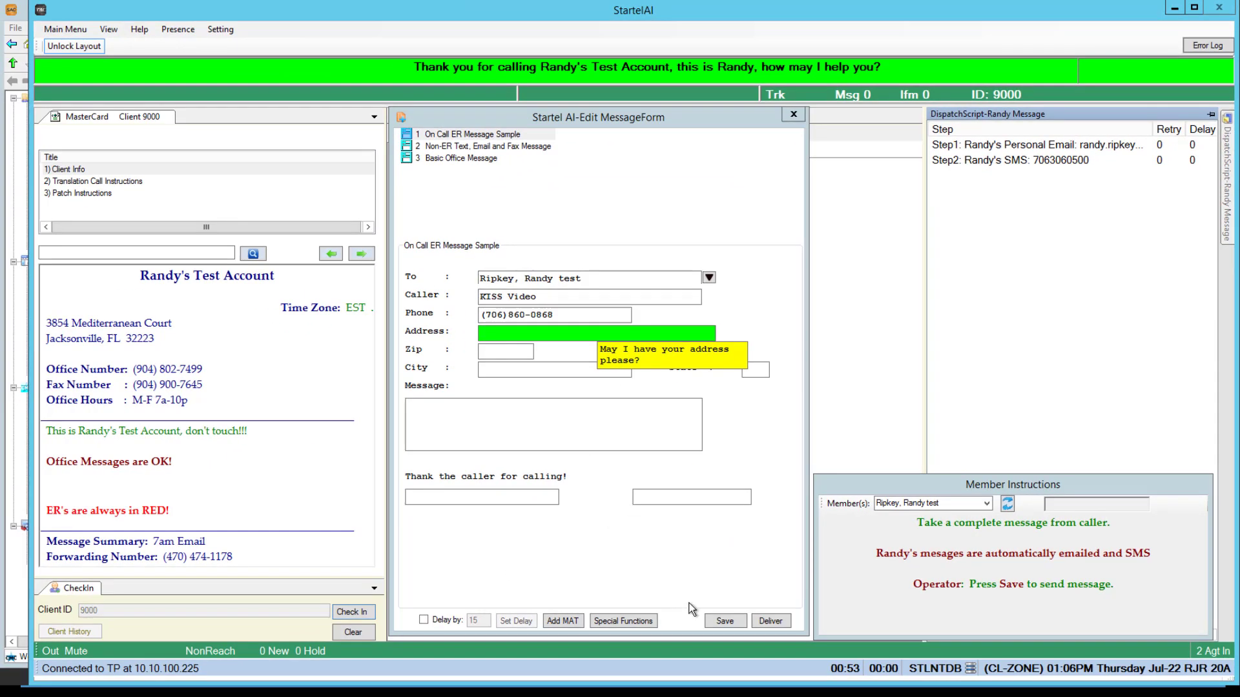
{"action": "left_click", "coordinate": [714, 625]}
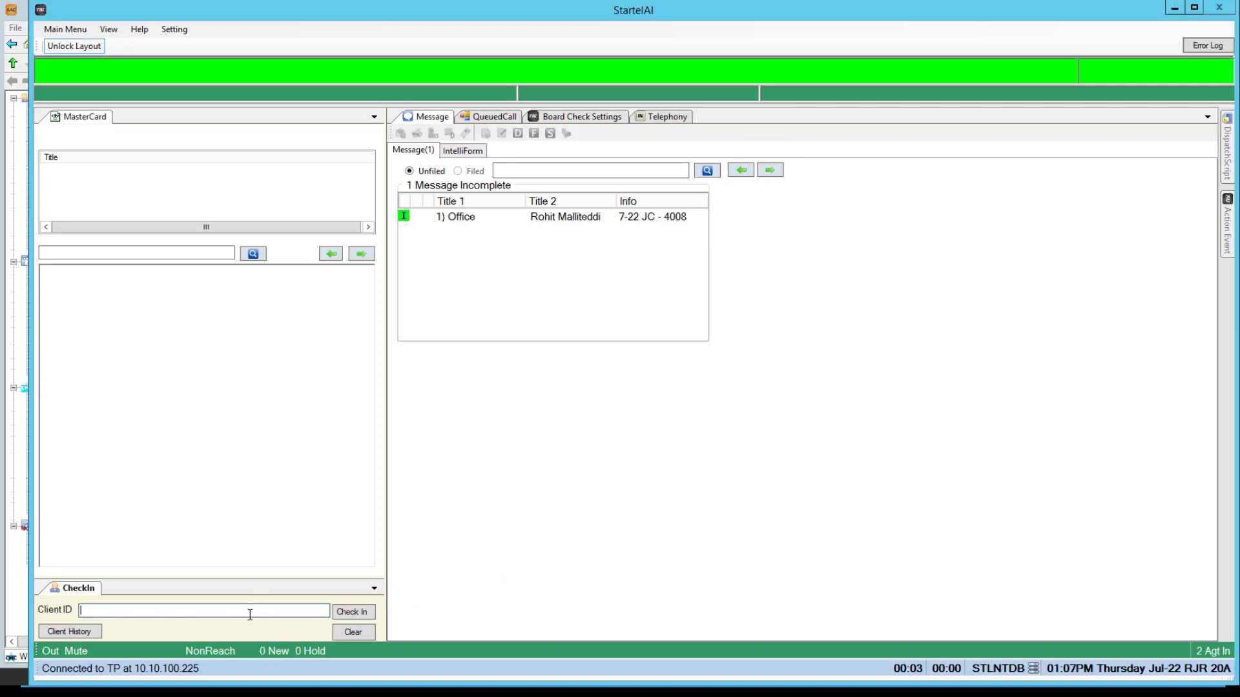
Check in client 9000 and open the filed Ripkey KISS Video message's activity trace.
{"action": "type", "text": "90000"}
{"action": "key", "text": "BackSpace"}
{"action": "key", "text": "Return"}
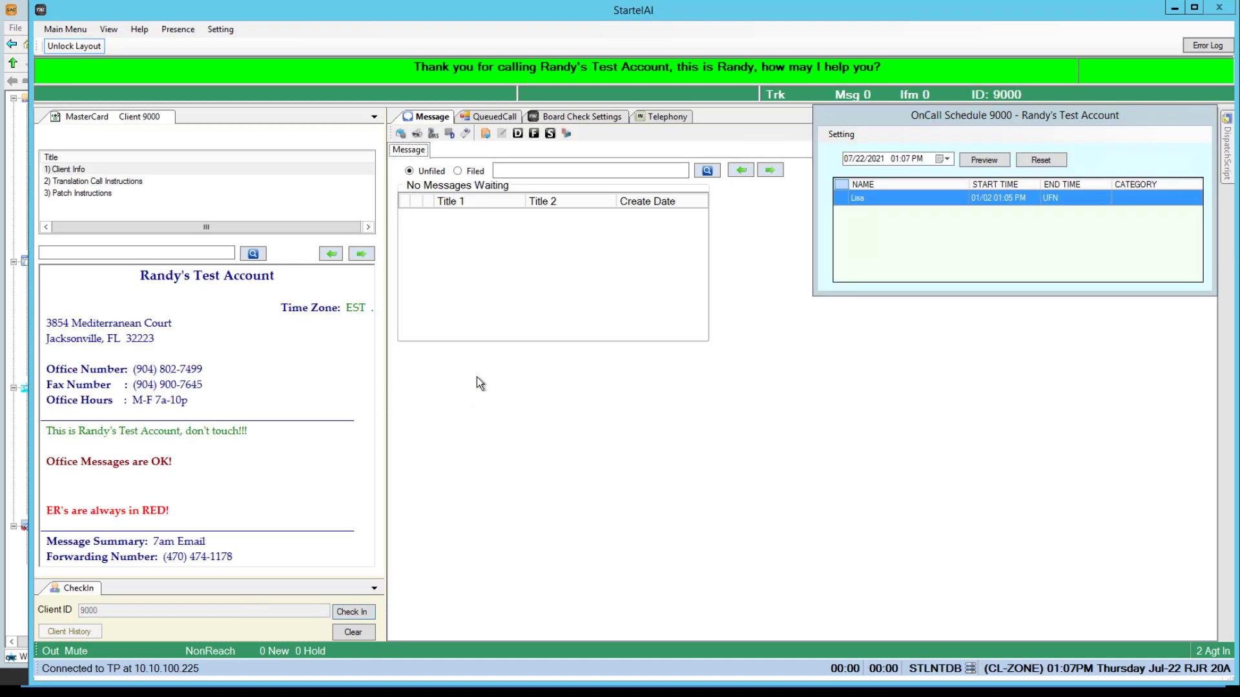
{"action": "left_click", "coordinate": [475, 172]}
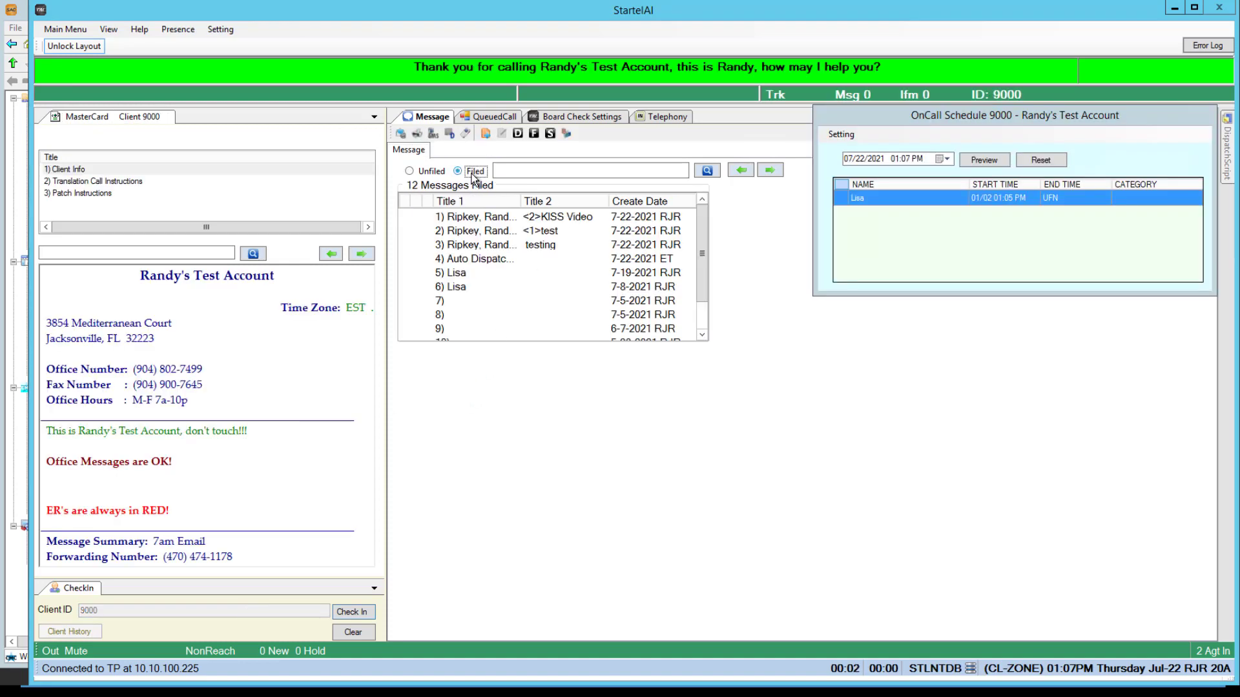
{"action": "left_click", "coordinate": [490, 218]}
{"action": "left_click_drag", "start_coordinate": [1129, 123], "coordinate": [1126, 372]}
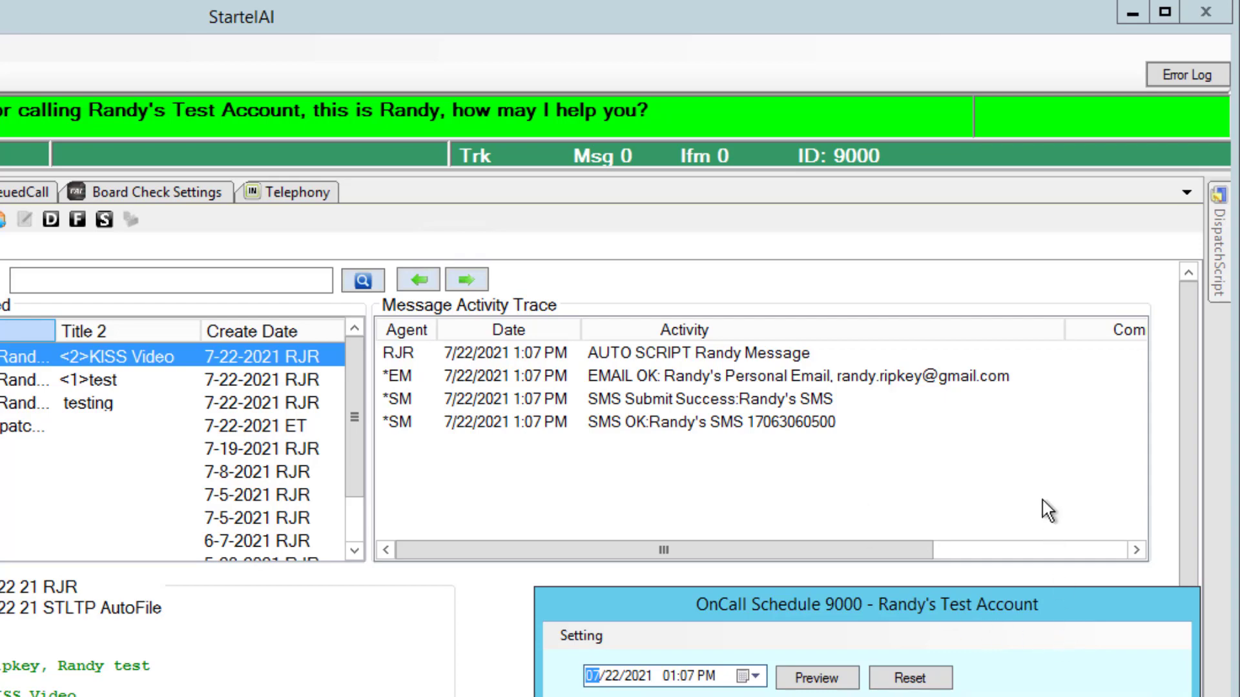
{"action": "left_click_drag", "start_coordinate": [1066, 616], "coordinate": [1075, 216]}
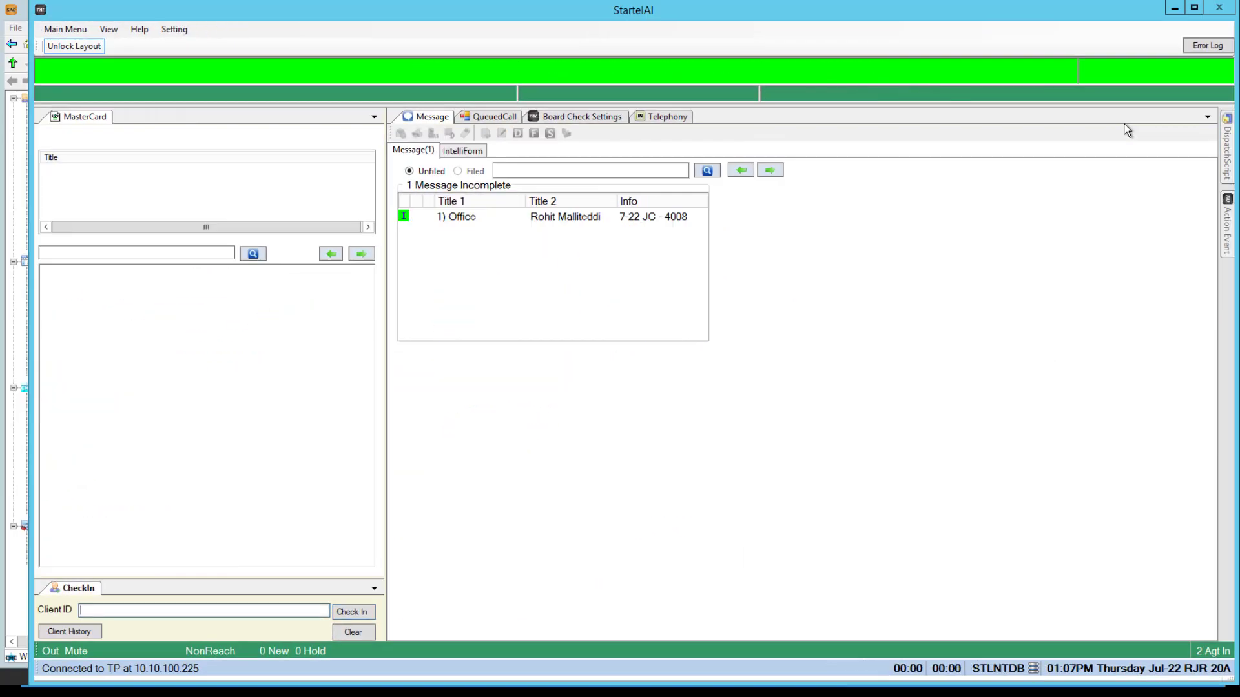
Bring Administrative Controls forward and select the Randy Message node under Member Dispatch Scripts.
{"action": "left_click", "coordinate": [7, 185]}
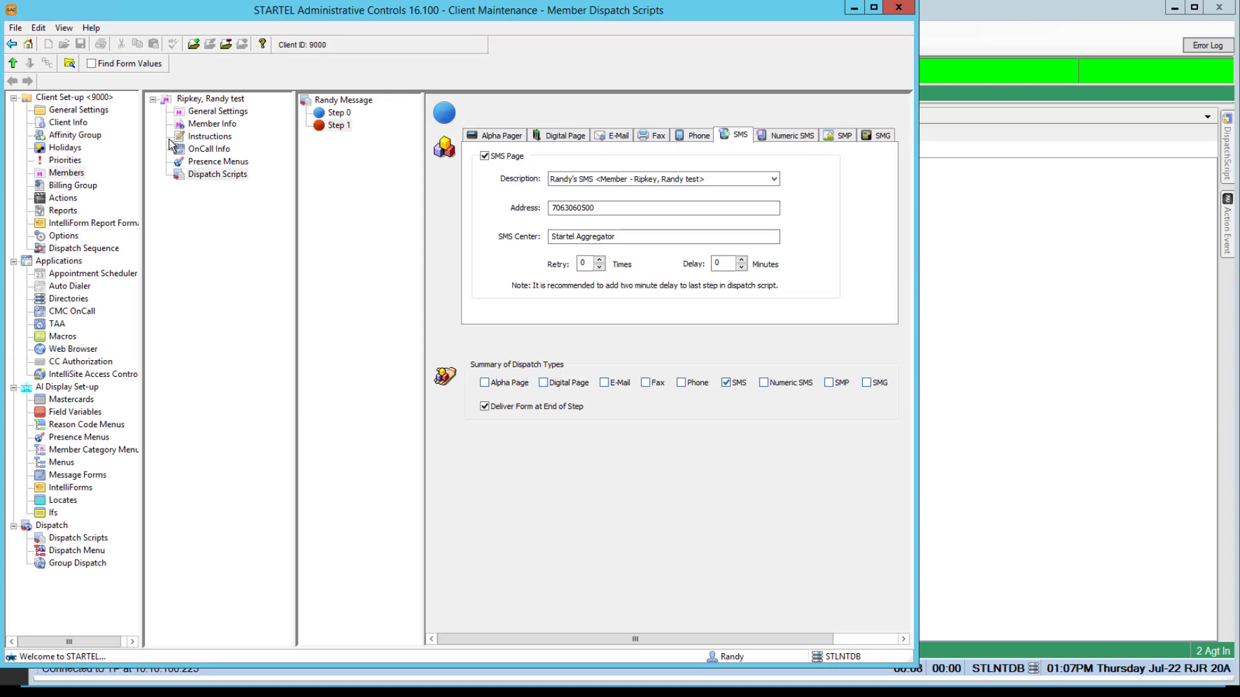
{"action": "left_click", "coordinate": [304, 104]}
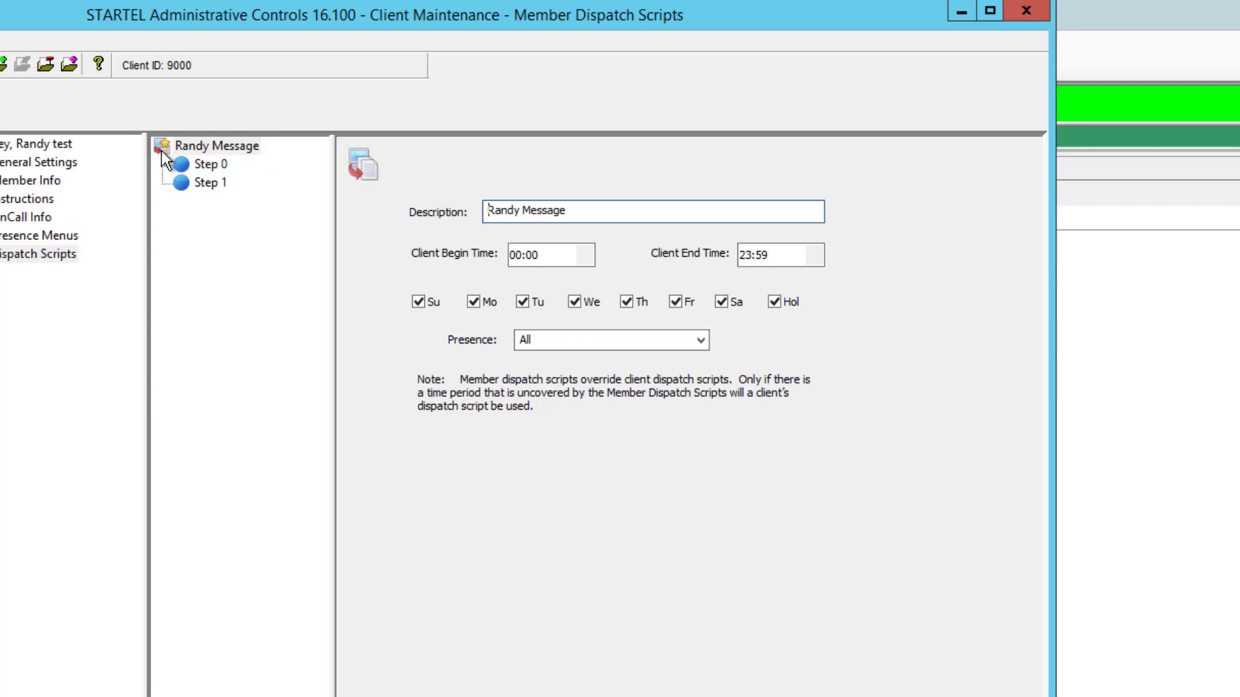
Copy the script, append ' - Daytime' to its description, and set hours 07:00 to 19:59.
{"action": "left_click", "coordinate": [65, 64]}
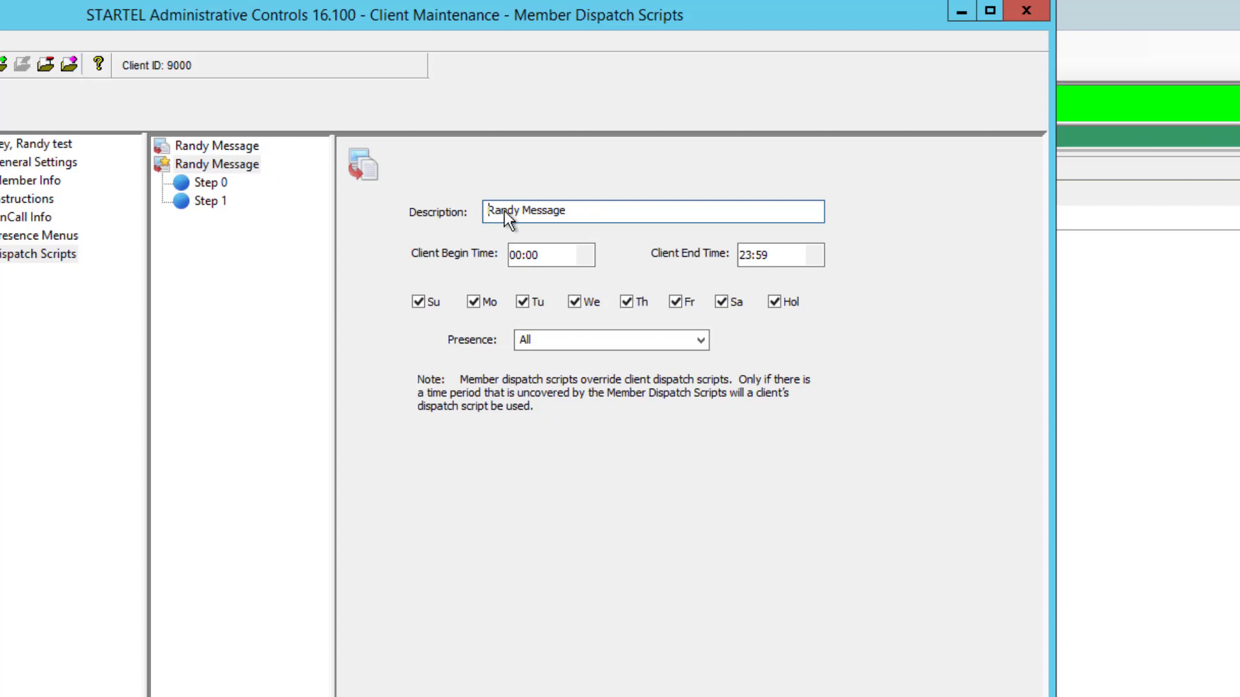
{"action": "left_click", "coordinate": [593, 213]}
{"action": "type", "text": "- Daytime"}
{"action": "left_click", "coordinate": [514, 257]}
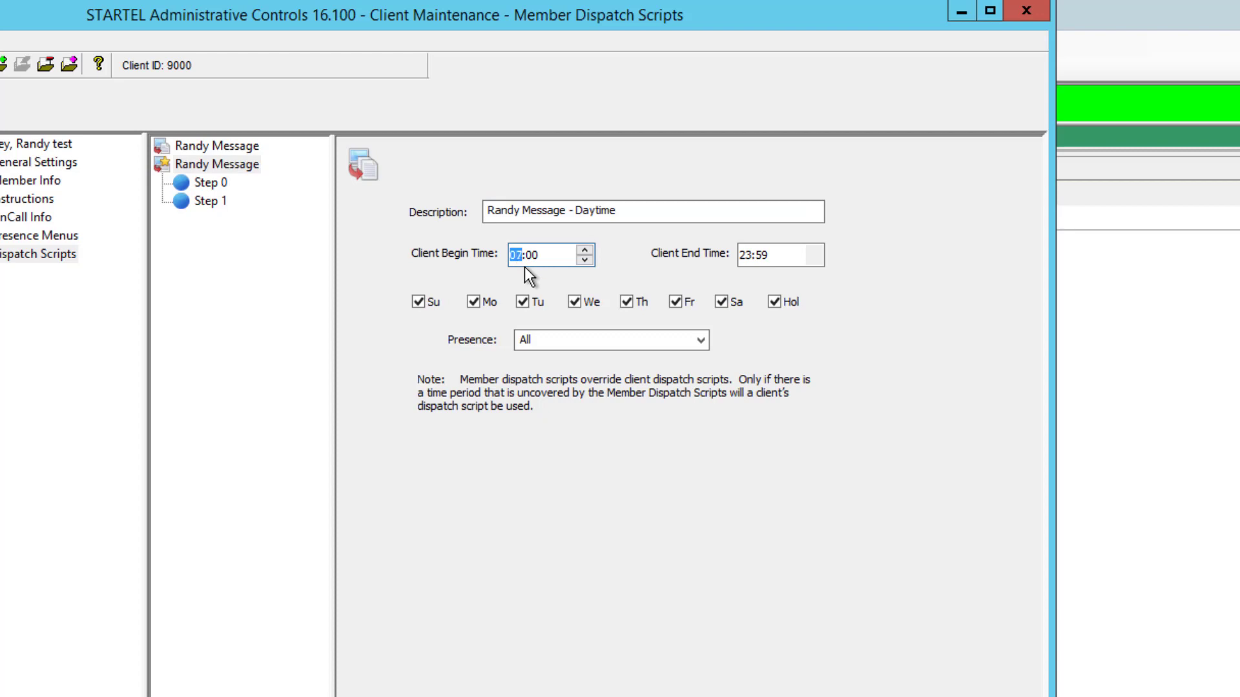
{"action": "left_click", "coordinate": [739, 255]}
{"action": "type", "text": "1"}
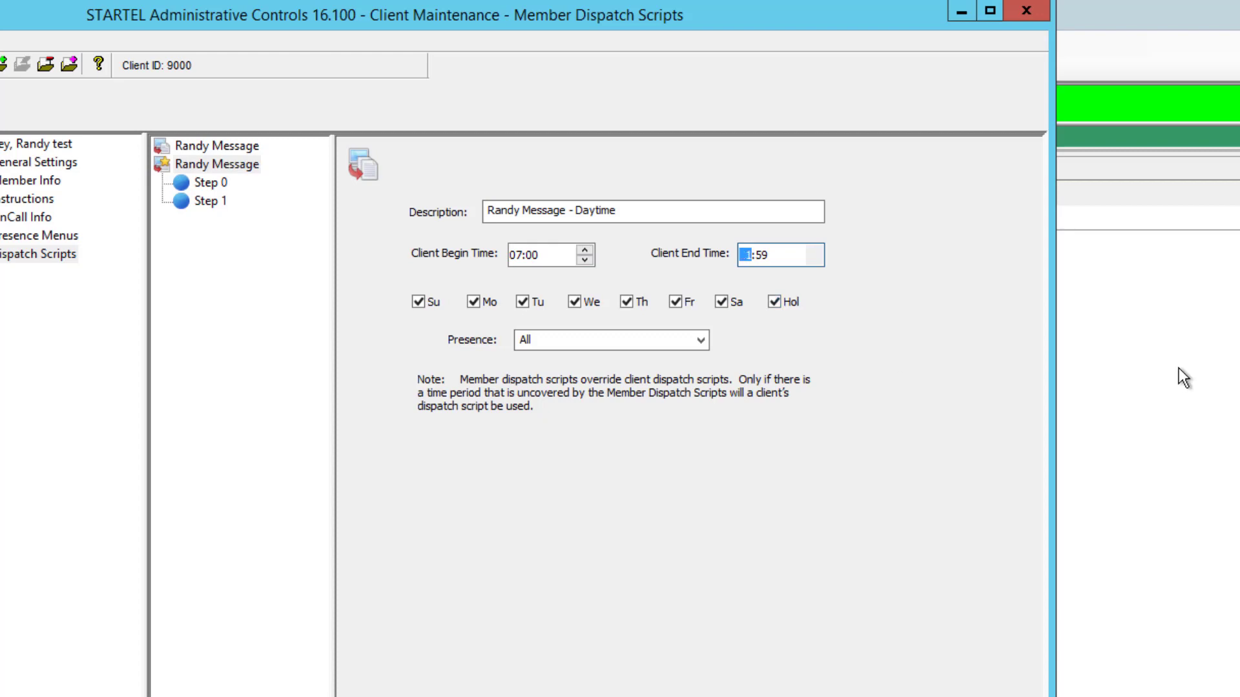
{"action": "type", "text": "9"}
Append ' - After Hours' to the original script's description and set its hours 20:00 to 06:59.
{"action": "left_click", "coordinate": [161, 145]}
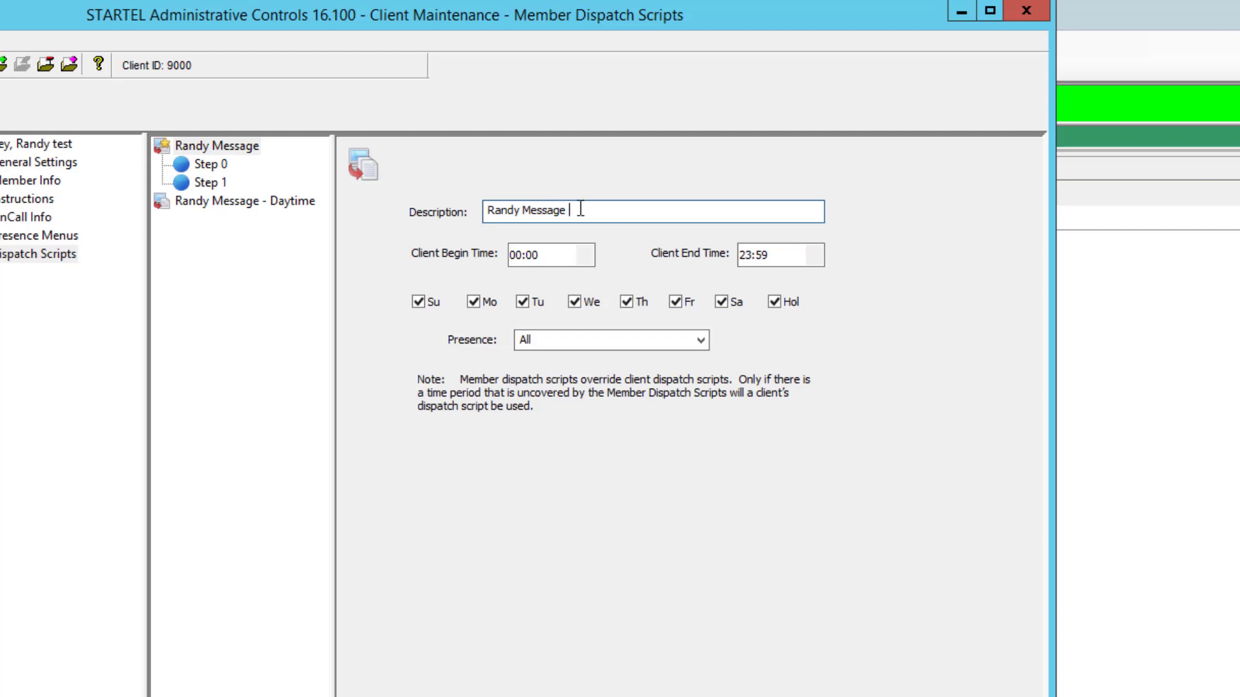
{"action": "type", "text": "- After H"}
{"action": "type", "text": "ouir"}
{"action": "key", "text": "BackSpace"}
{"action": "key", "text": "BackSpace"}
{"action": "type", "text": "s"}
{"action": "key", "text": "BackSpace"}
{"action": "type", "text": "rs"}
{"action": "left_click", "coordinate": [517, 263]}
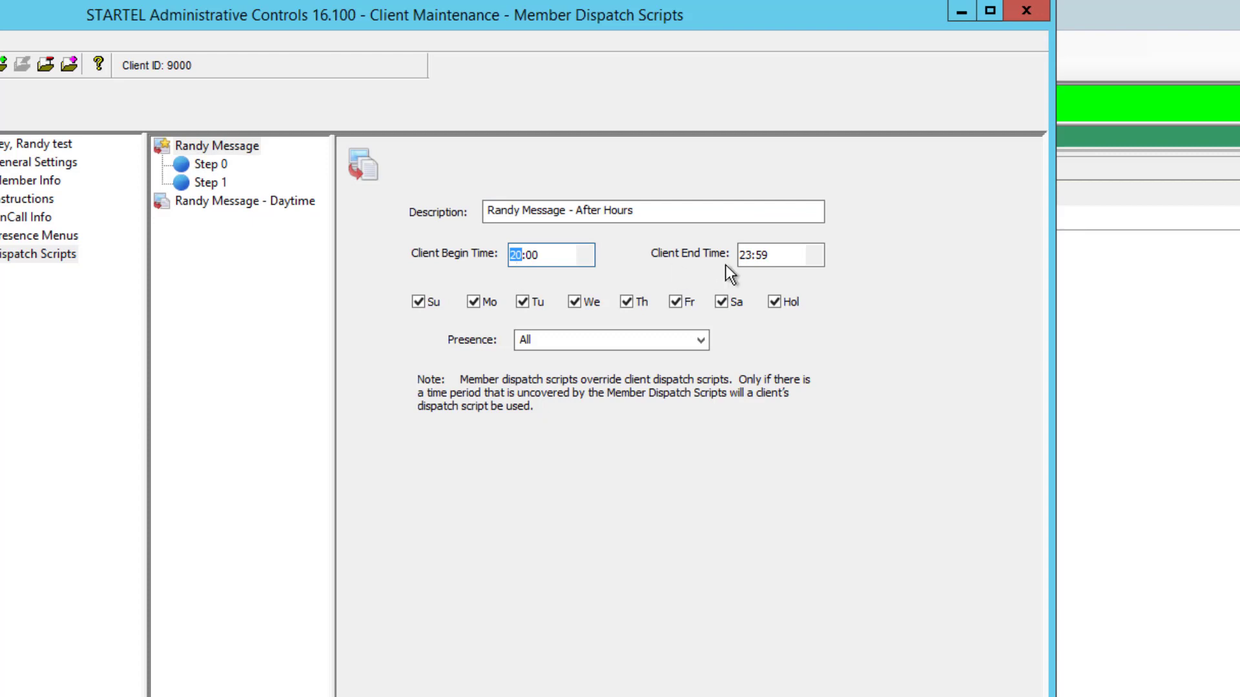
{"action": "left_click", "coordinate": [745, 262]}
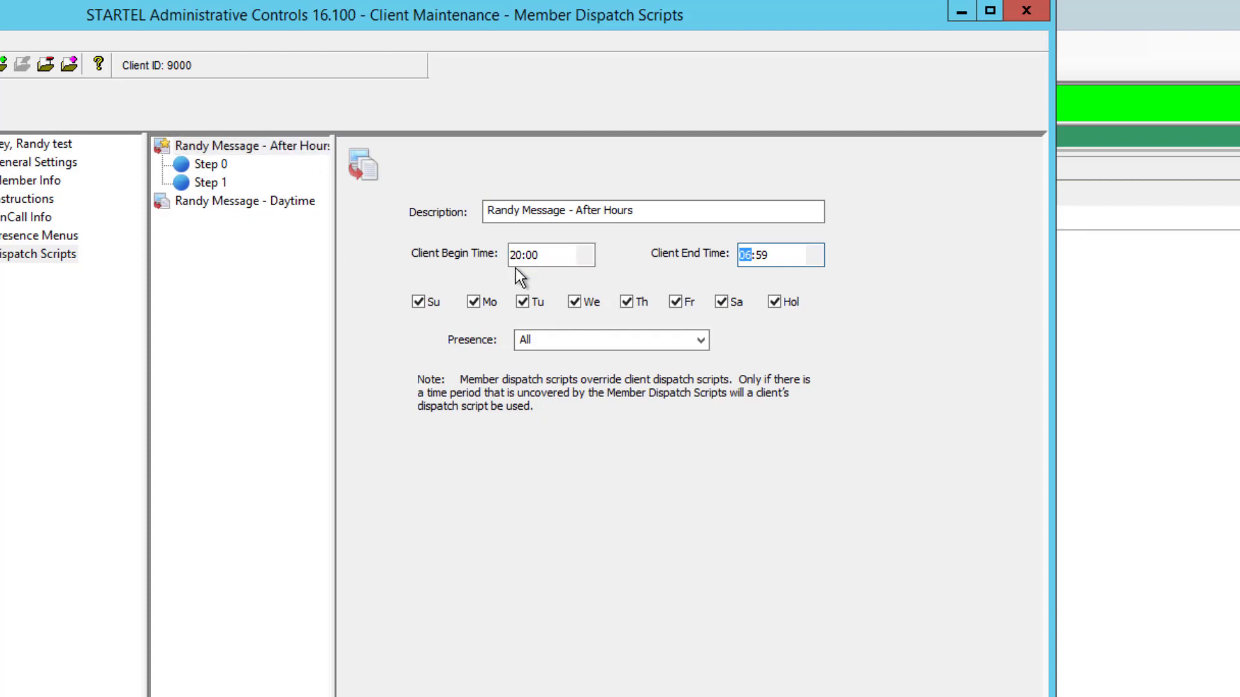
Delete the After Hours script's Step 1 SMS step, confirming with Yes.
{"action": "left_click", "coordinate": [186, 169]}
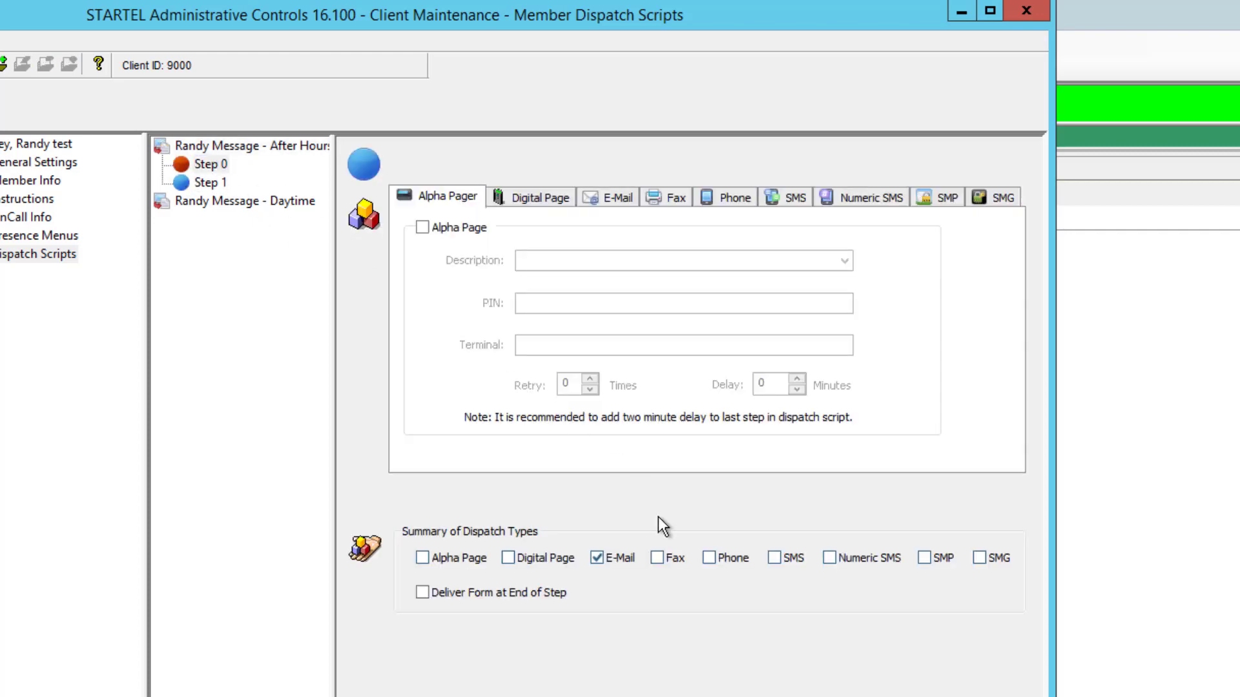
{"action": "left_click", "coordinate": [187, 183]}
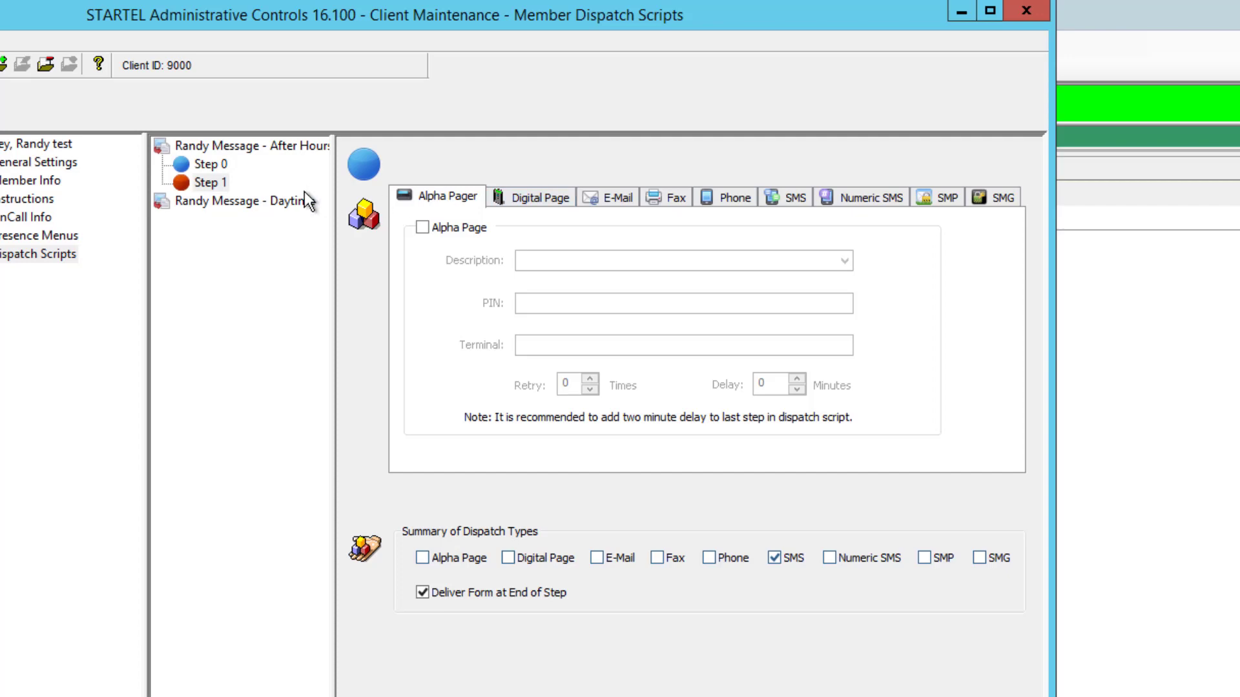
{"action": "left_click", "coordinate": [45, 63]}
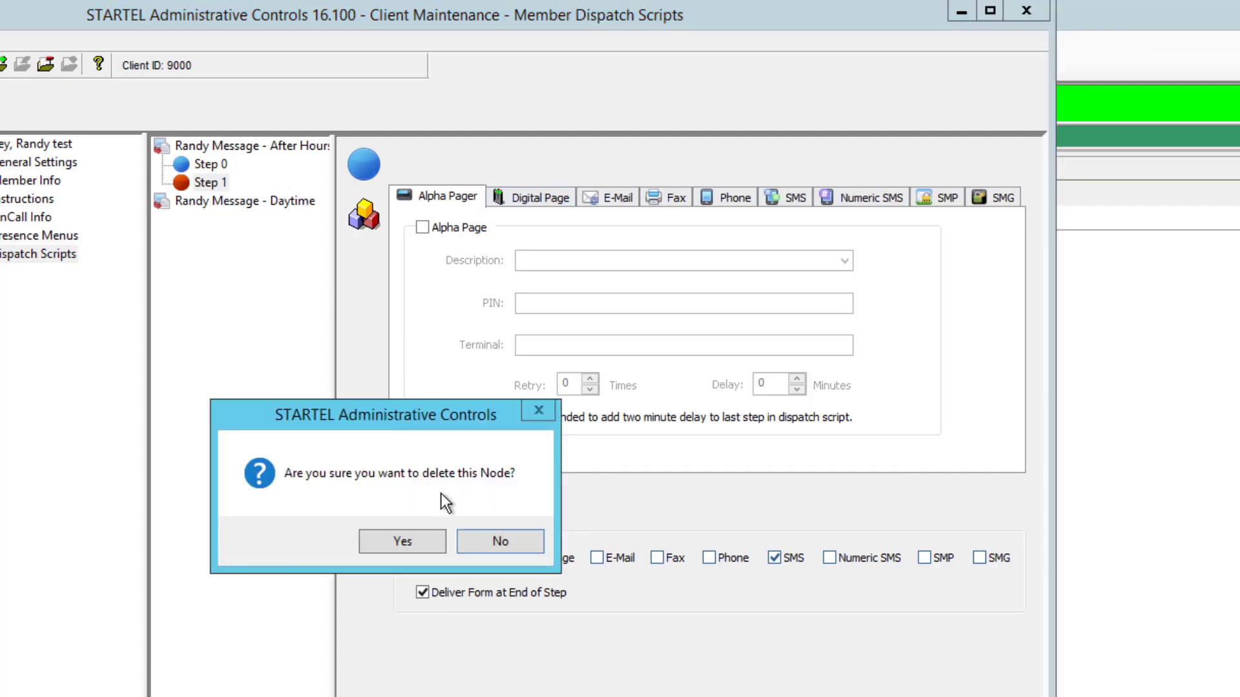
{"action": "left_click", "coordinate": [421, 540]}
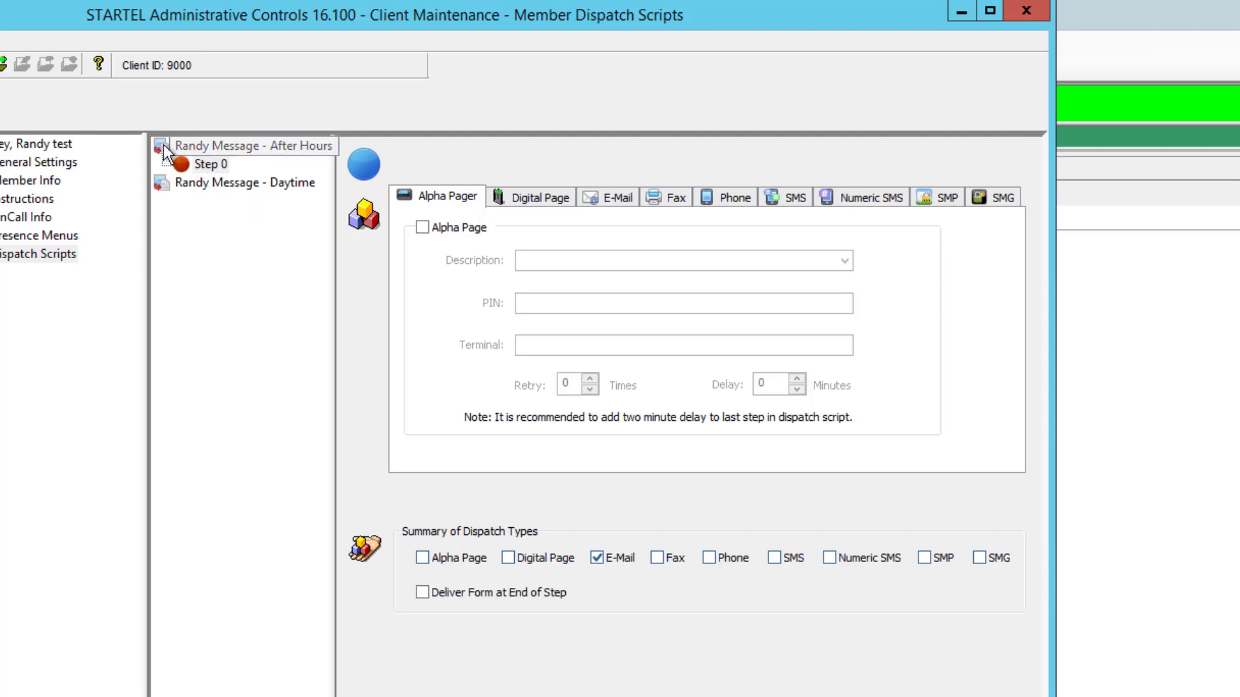
{"action": "left_click", "coordinate": [160, 182]}
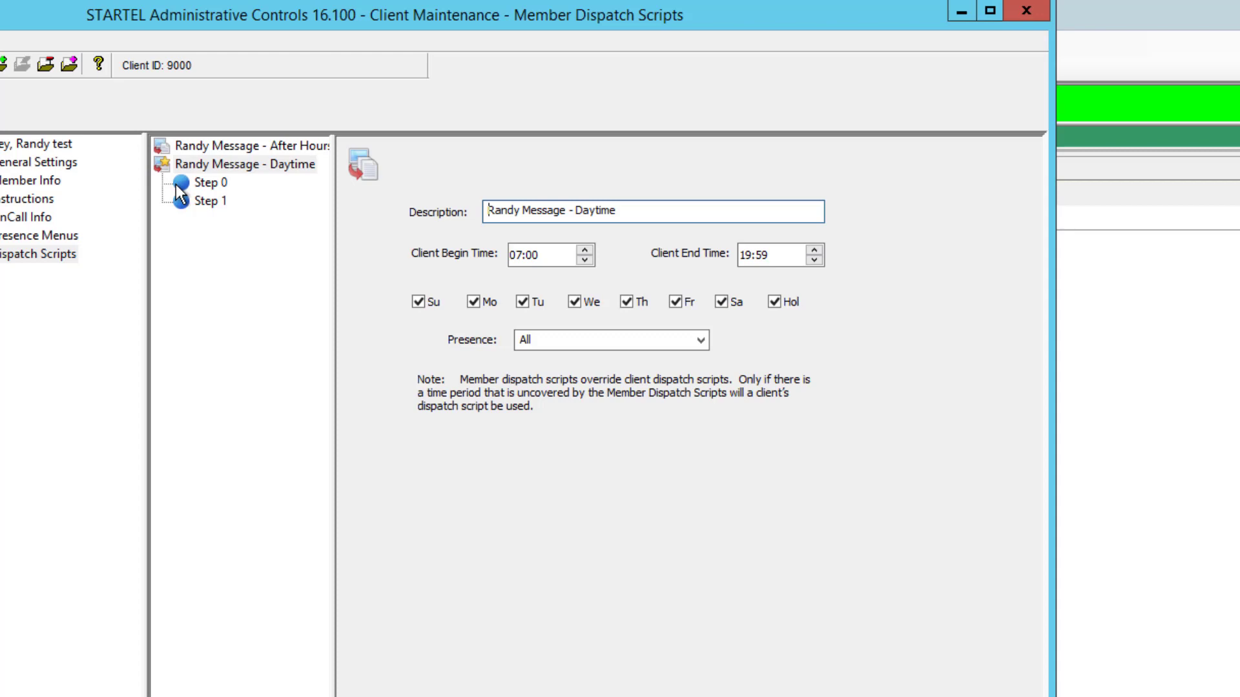
{"action": "left_click", "coordinate": [181, 187]}
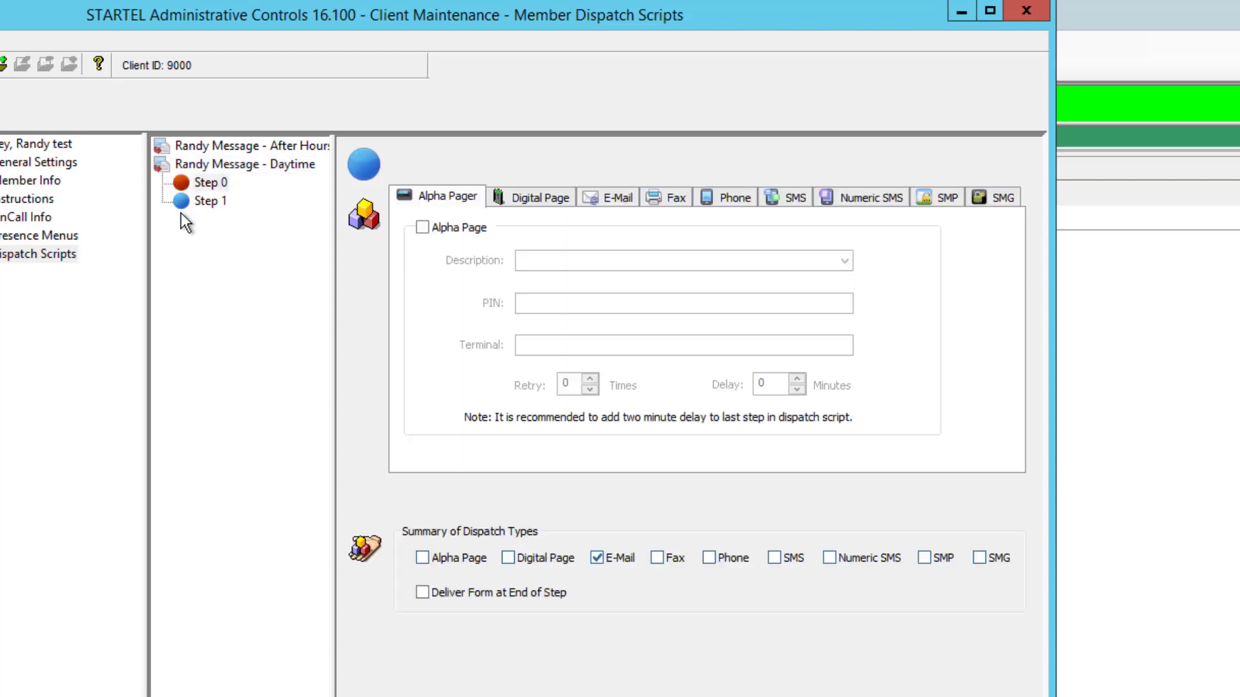
{"action": "left_click", "coordinate": [182, 202]}
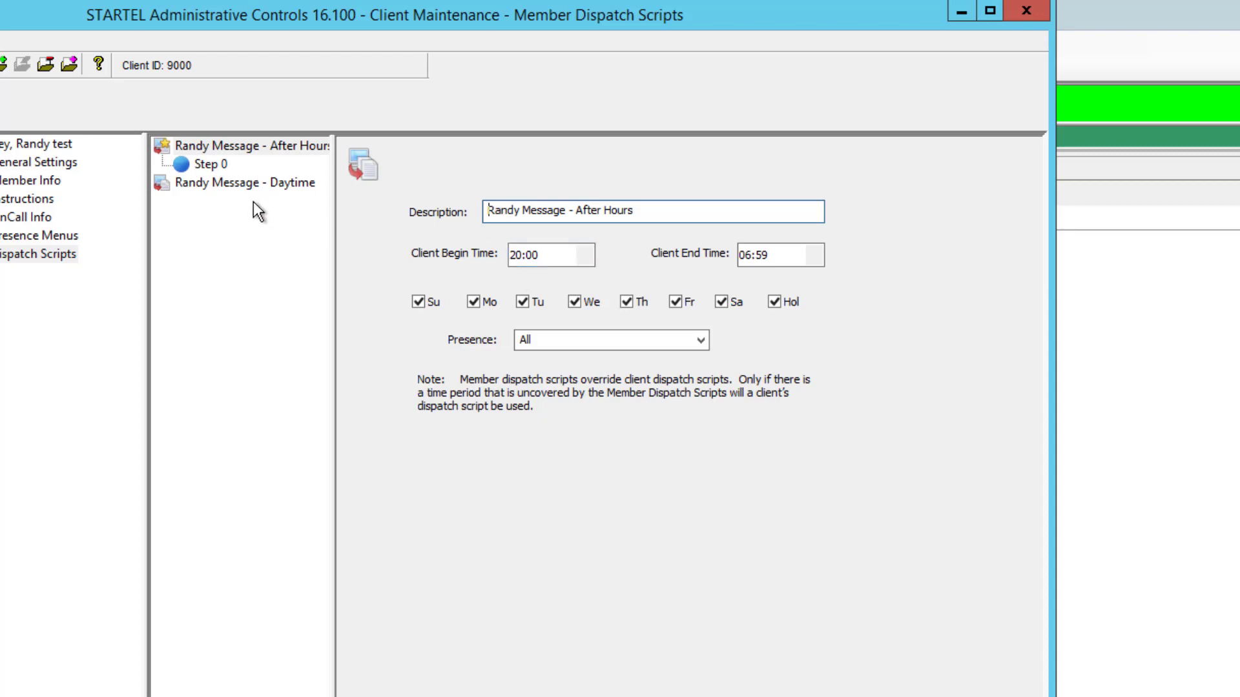
{"action": "left_click", "coordinate": [162, 184]}
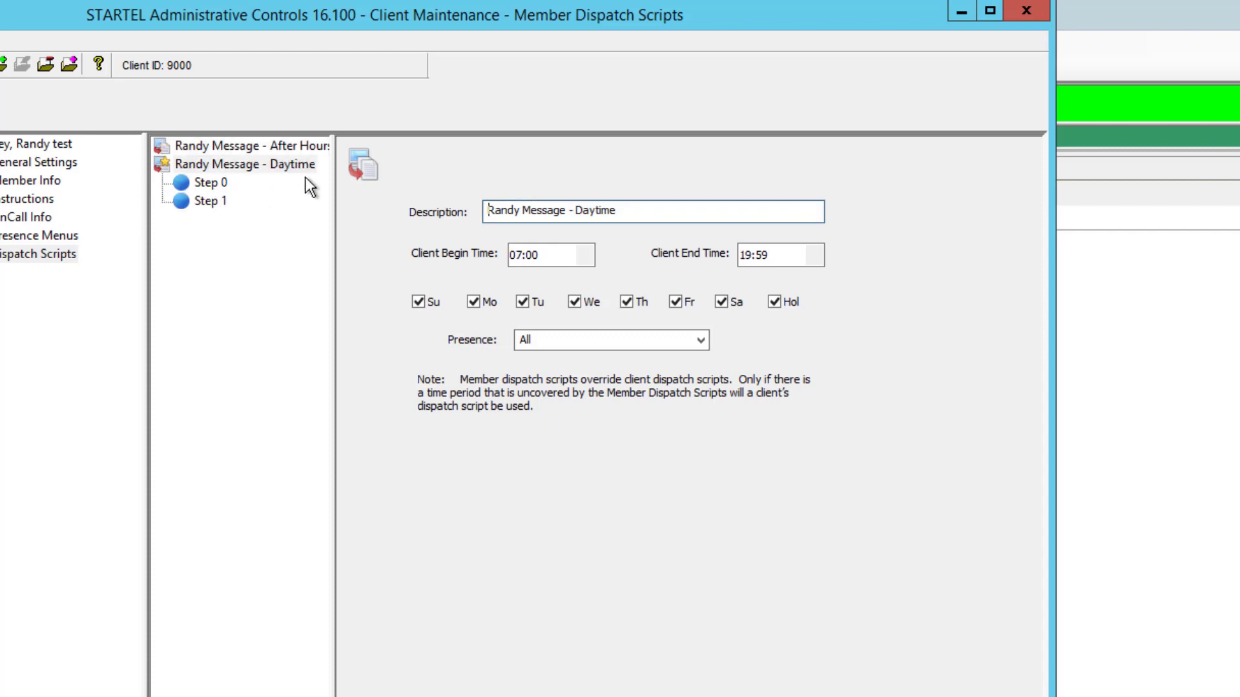
{"action": "left_click", "coordinate": [1164, 392]}
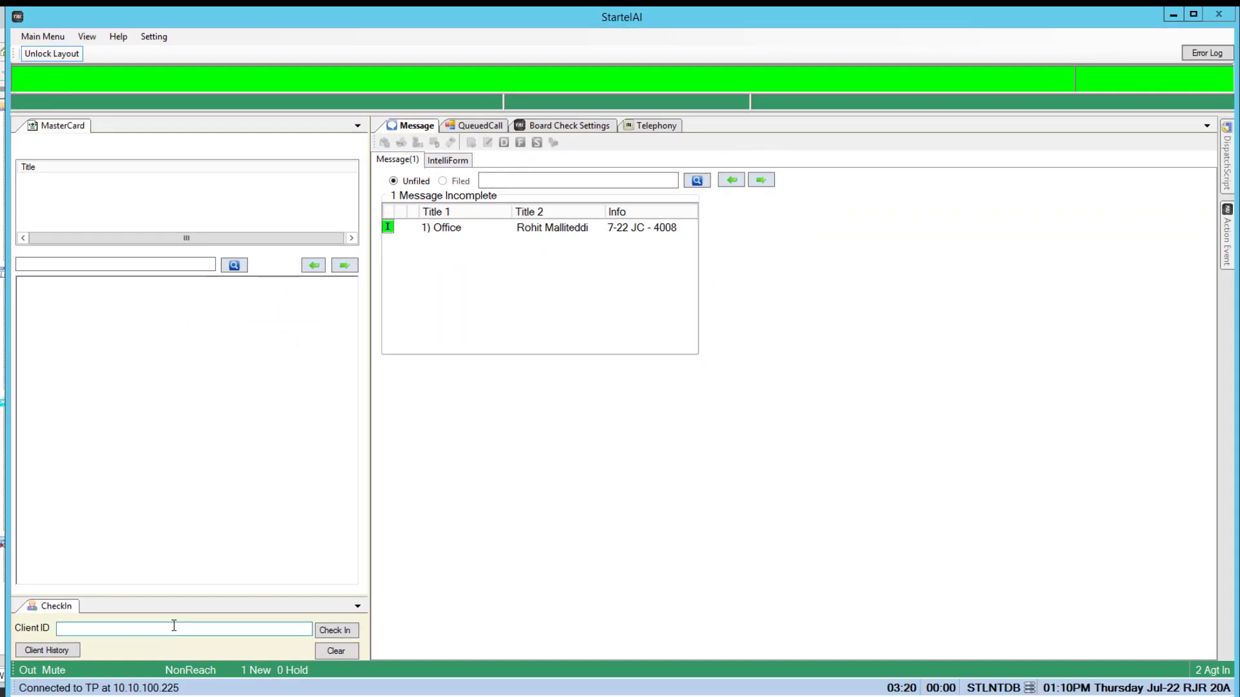
Check in client 9000 and start an On Call ER Message Sample form for the test member.
{"action": "left_click", "coordinate": [174, 625]}
{"action": "type", "text": "900"}
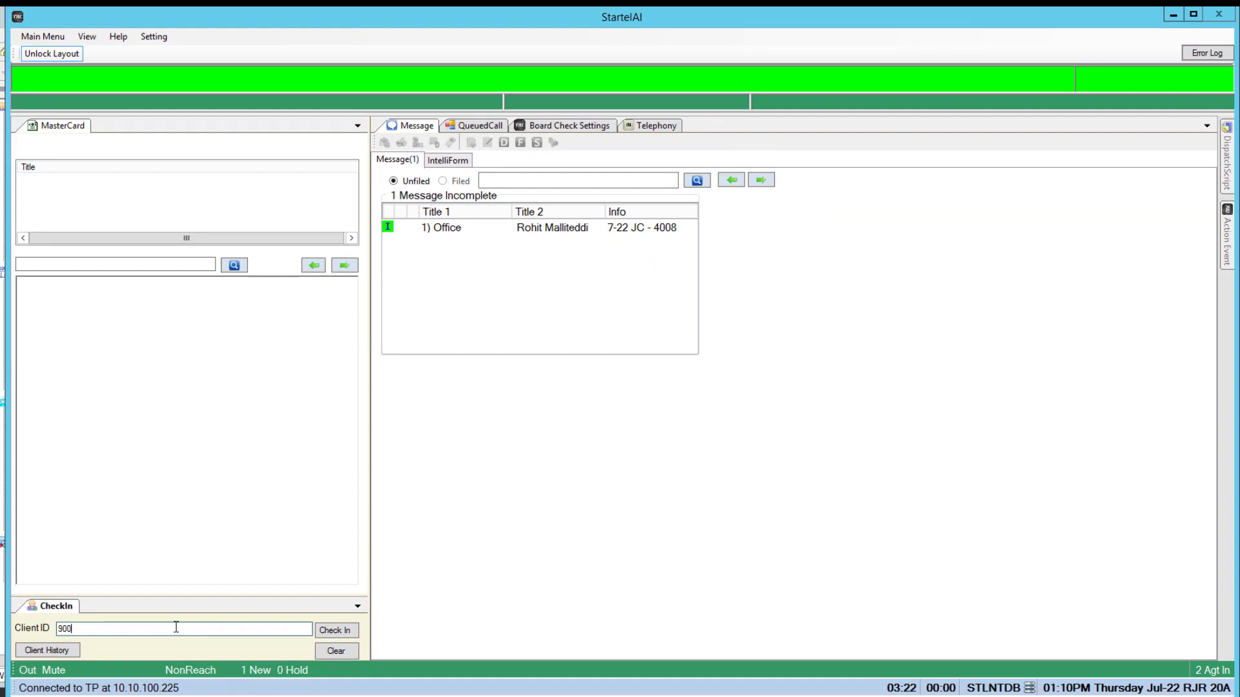
{"action": "type", "text": "0"}
{"action": "key", "text": "Return"}
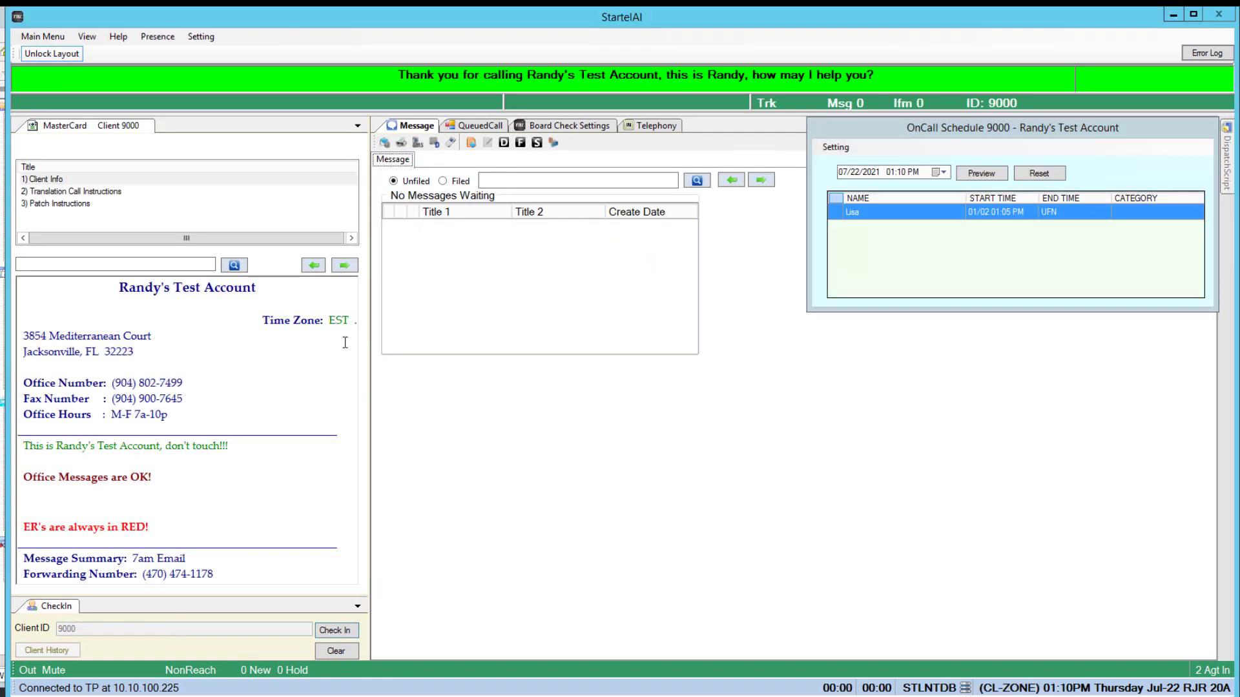
{"action": "left_click", "coordinate": [472, 142]}
{"action": "left_click", "coordinate": [475, 147]}
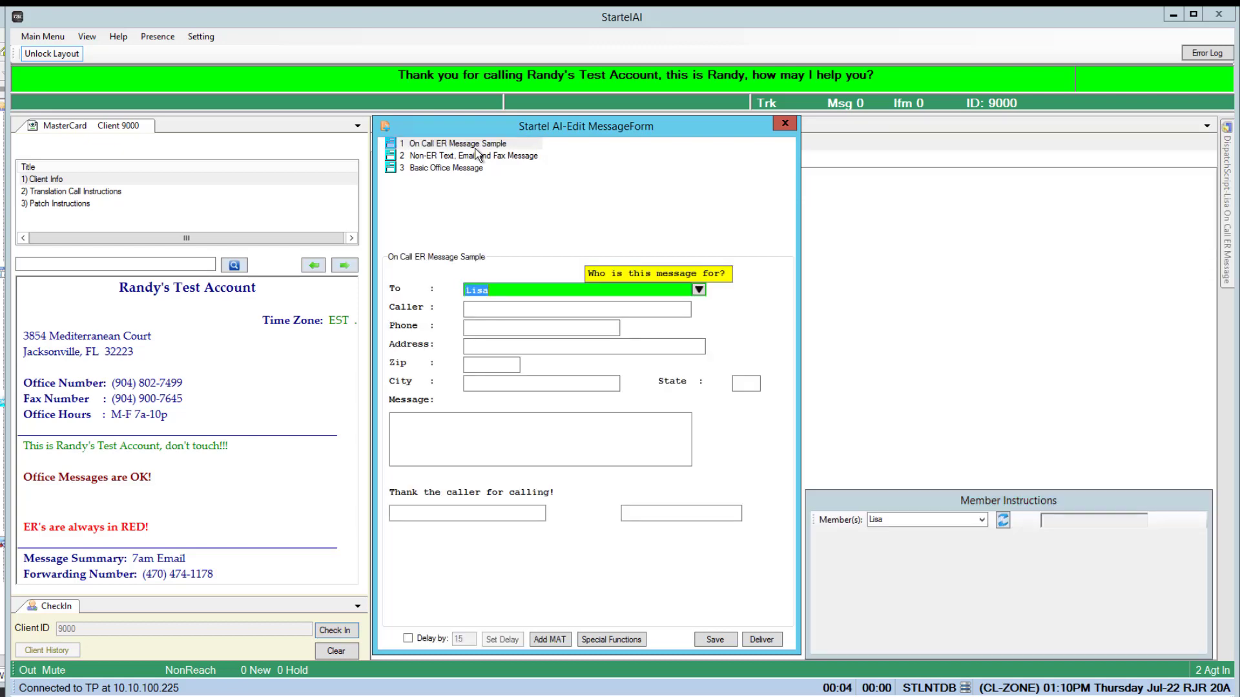
{"action": "left_click", "coordinate": [700, 290]}
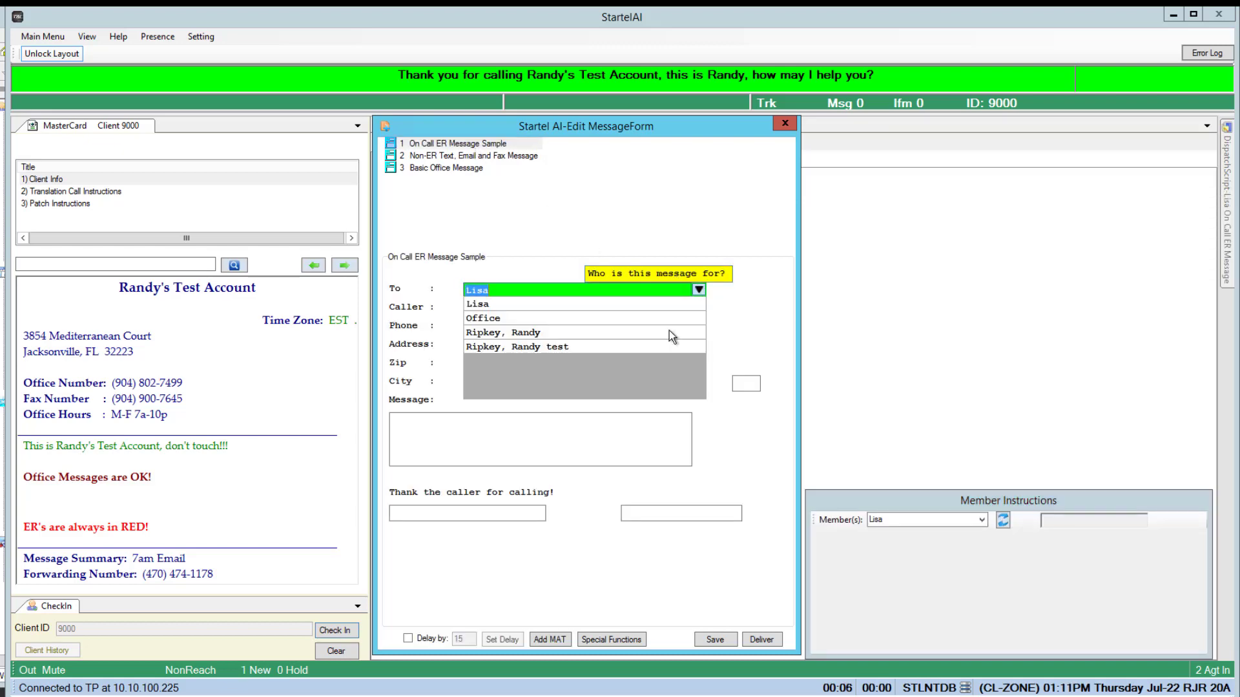
{"action": "left_click", "coordinate": [634, 349]}
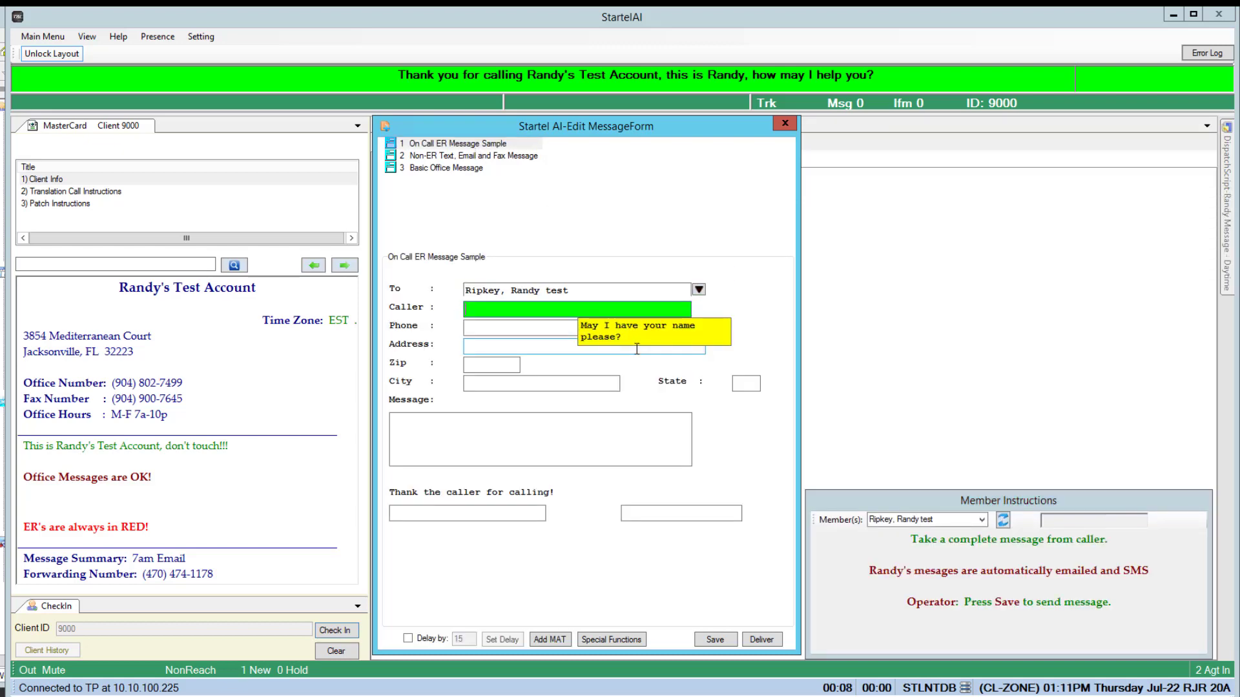
Close the Edit MessageForm window, confirming Yes to discard it without saving.
{"action": "mouse_move", "coordinate": [1226, 175]}
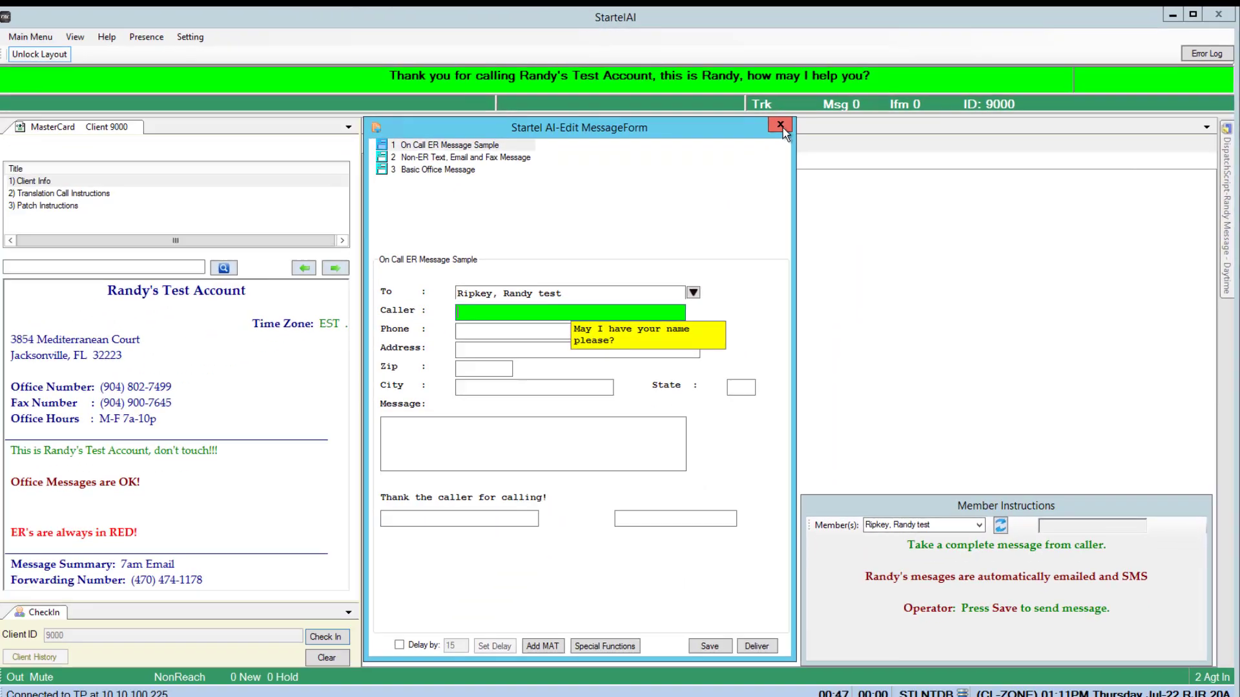
{"action": "left_click", "coordinate": [554, 185]}
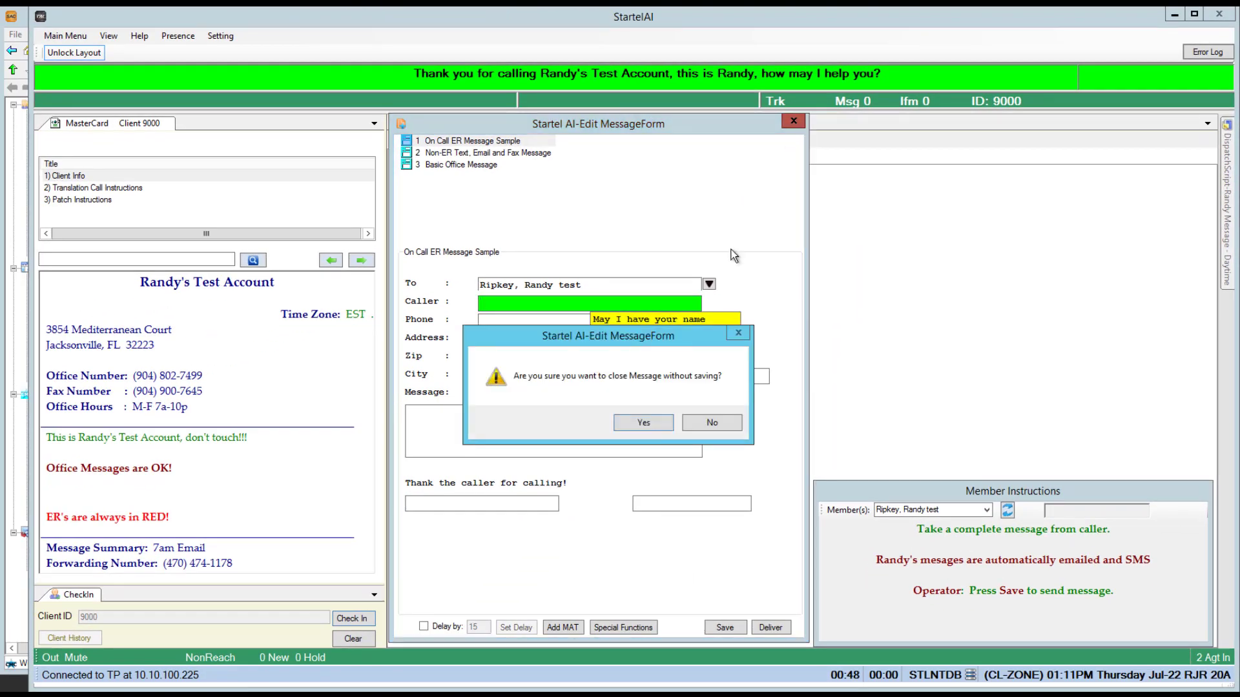
{"action": "left_click", "coordinate": [662, 427]}
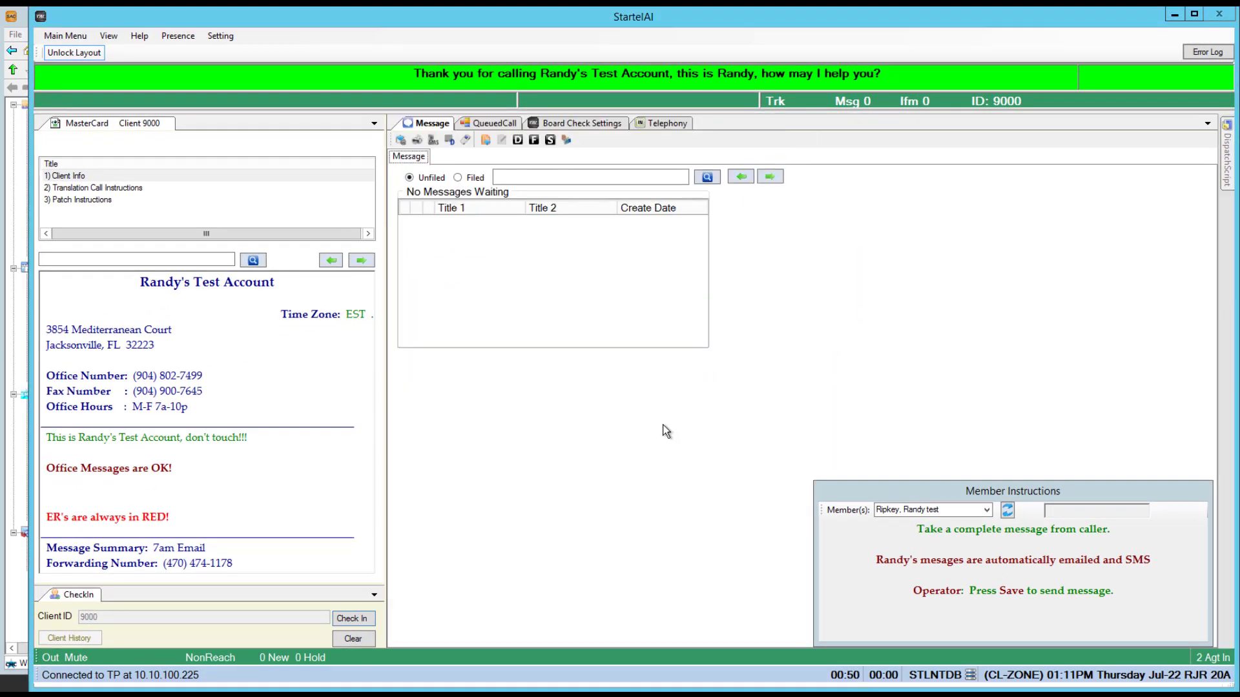
Remove the member's Daytime and After Hours dispatch scripts, confirming each deletion.
{"action": "left_click", "coordinate": [6, 375]}
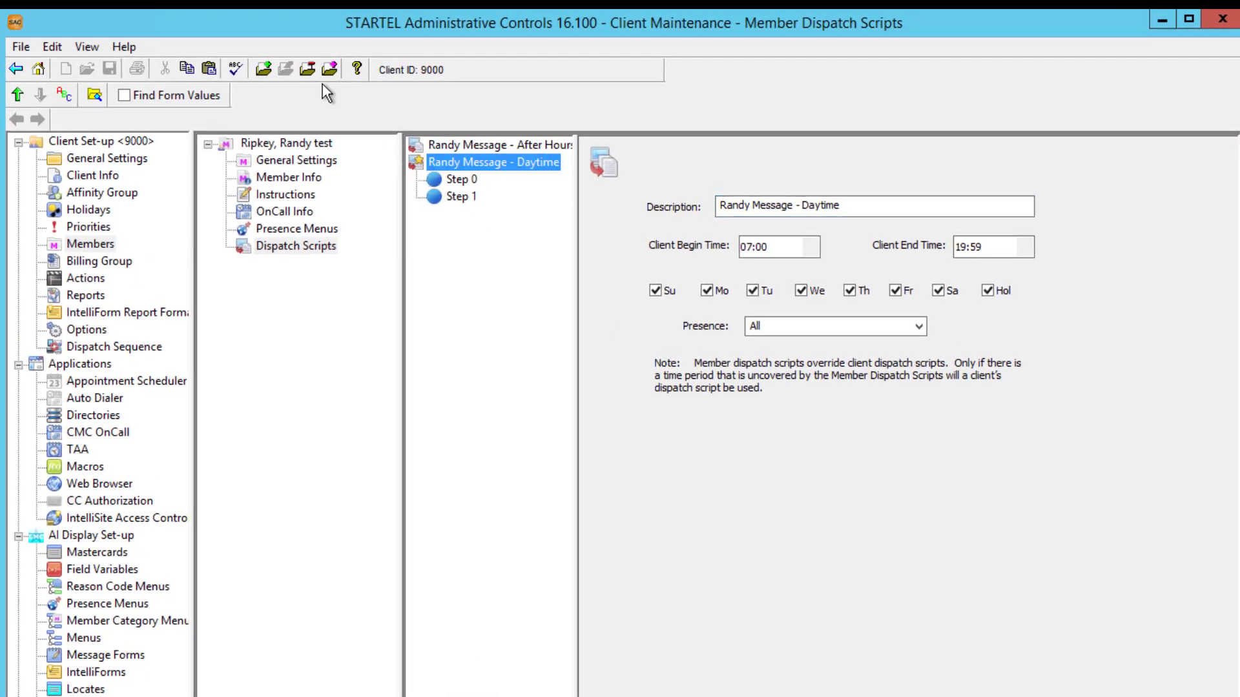
{"action": "left_click", "coordinate": [307, 68]}
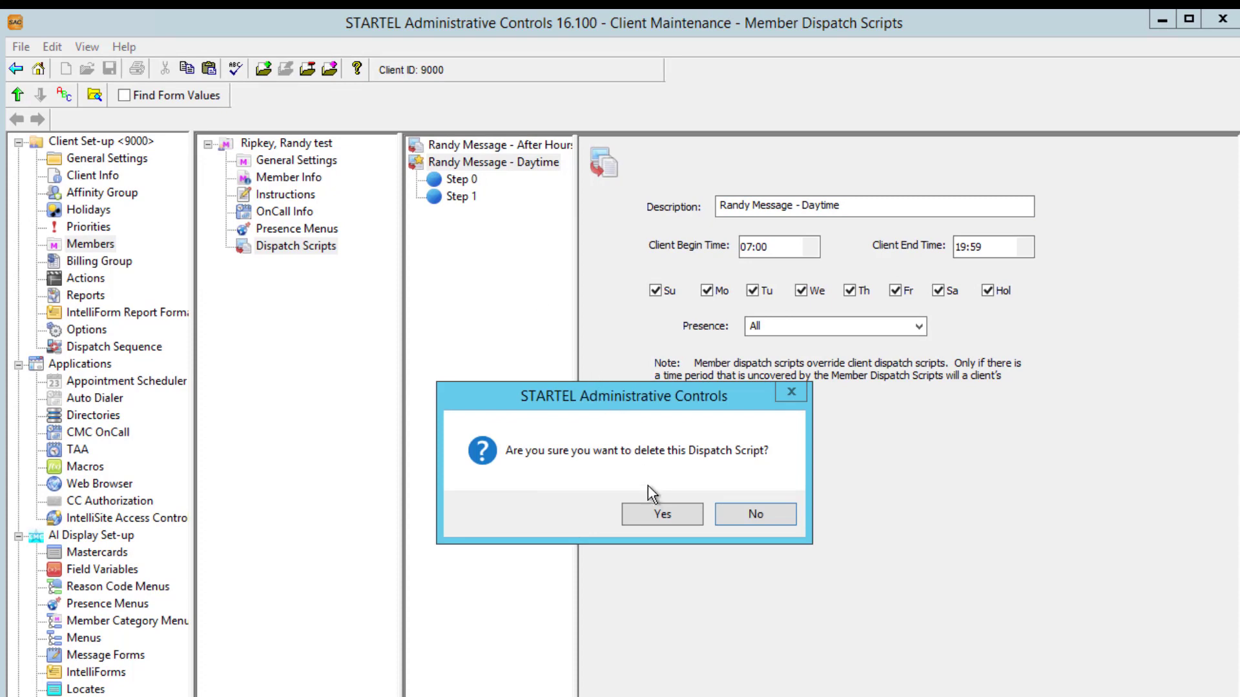
{"action": "left_click", "coordinate": [659, 514]}
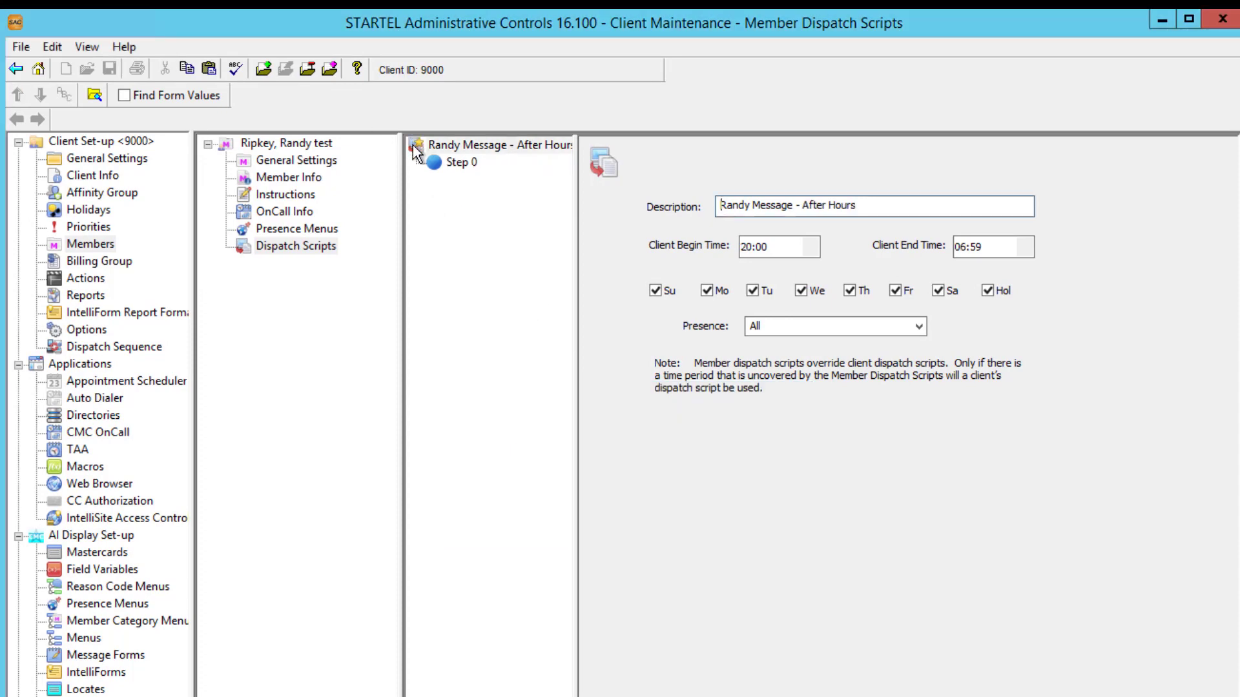
{"action": "left_click", "coordinate": [308, 70]}
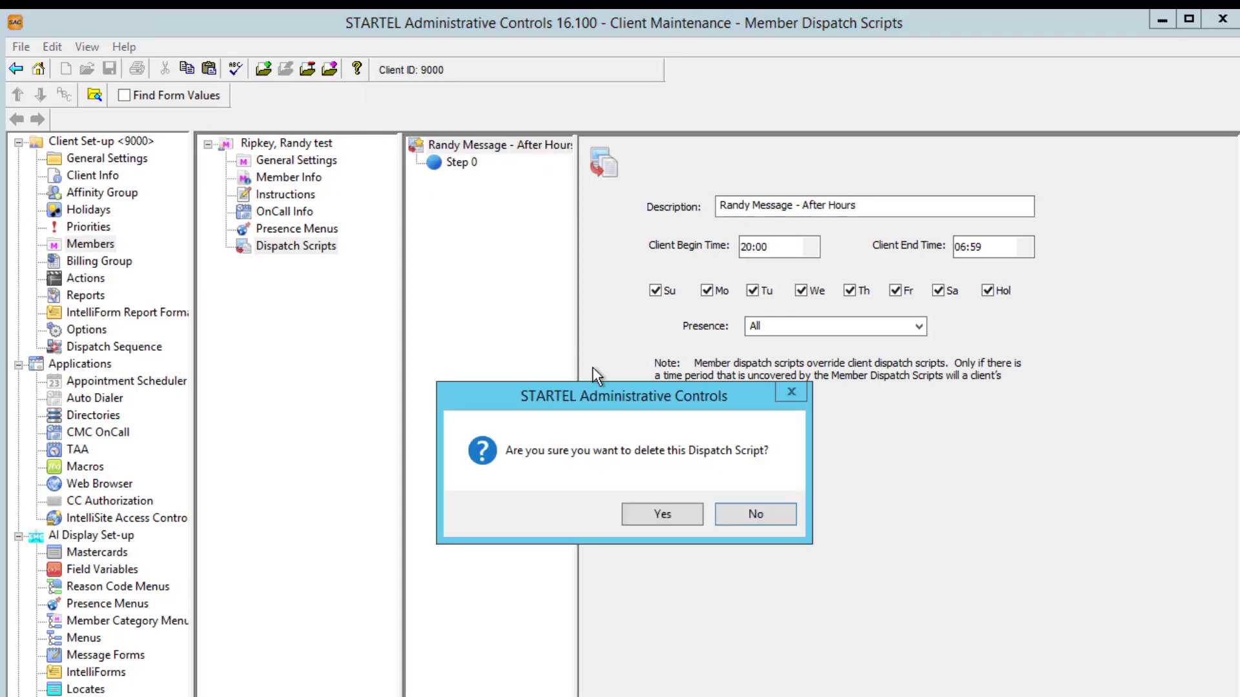
{"action": "left_click", "coordinate": [694, 514]}
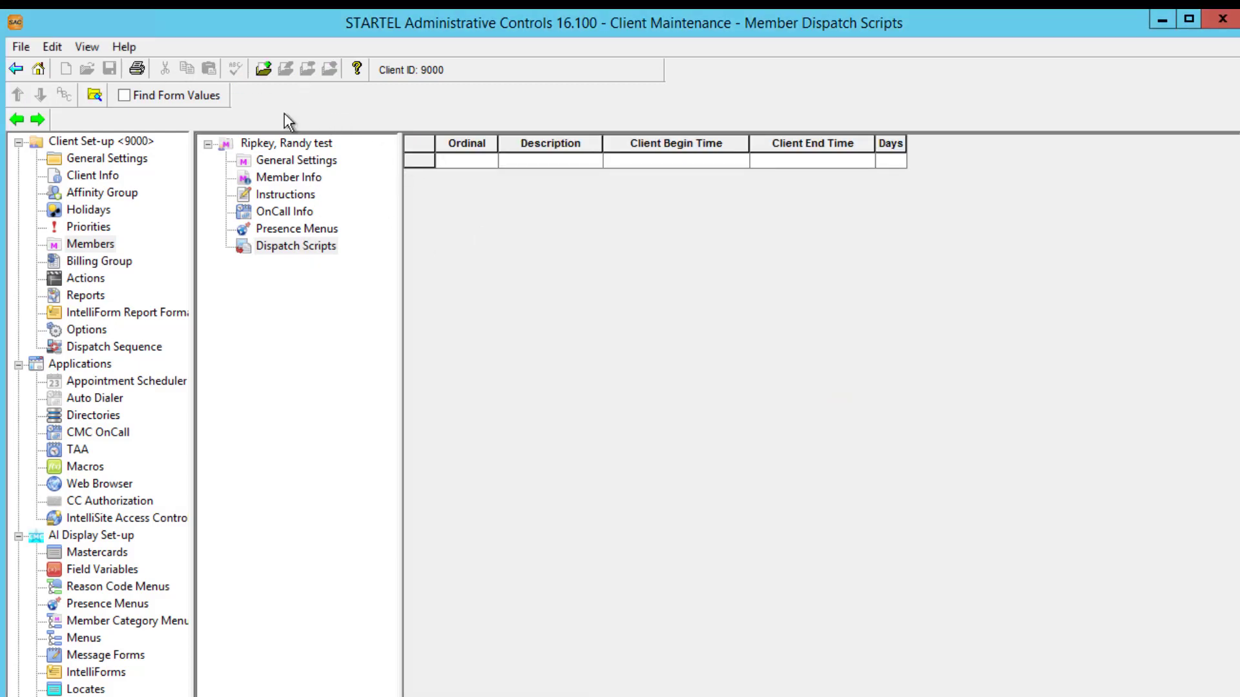
Add a new dispatch script described as 'Dr. Randy' and save it.
{"action": "left_click", "coordinate": [264, 70]}
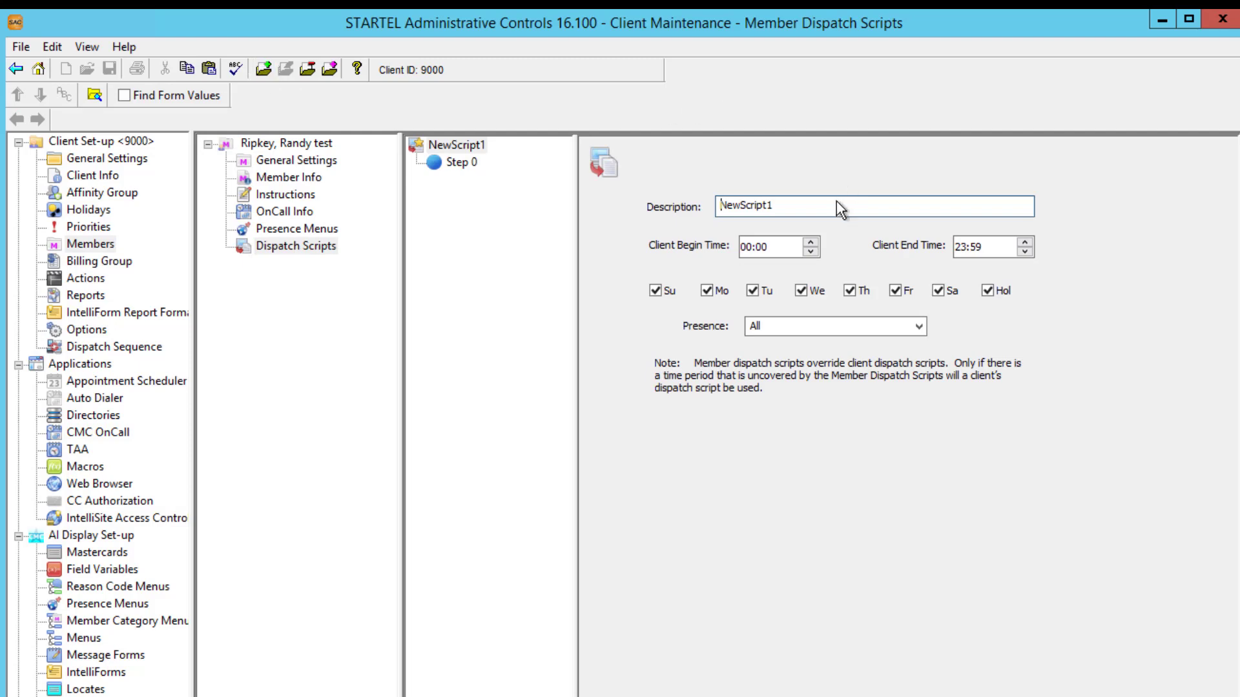
{"action": "left_click_drag", "start_coordinate": [836, 202], "coordinate": [686, 215]}
{"action": "type", "text": "Dr. Randy"}
{"action": "left_click", "coordinate": [110, 69]}
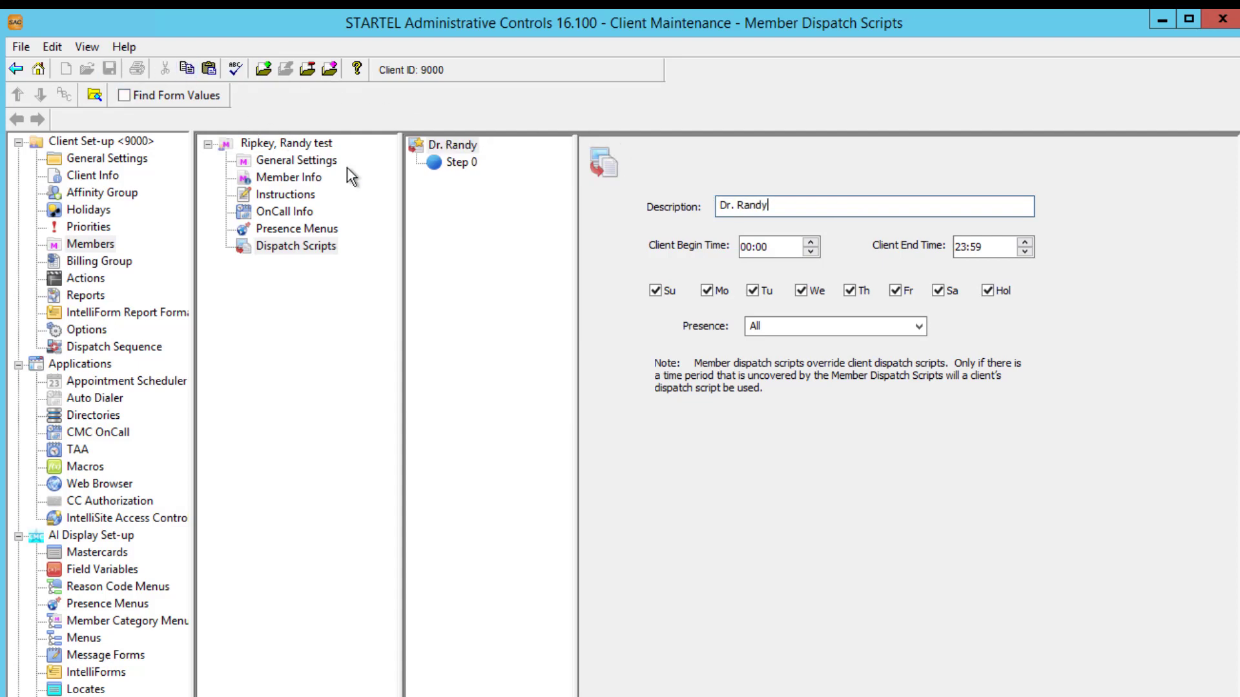
Make Step 0 send an SMS page with a 15-minute delay.
{"action": "left_click", "coordinate": [436, 171]}
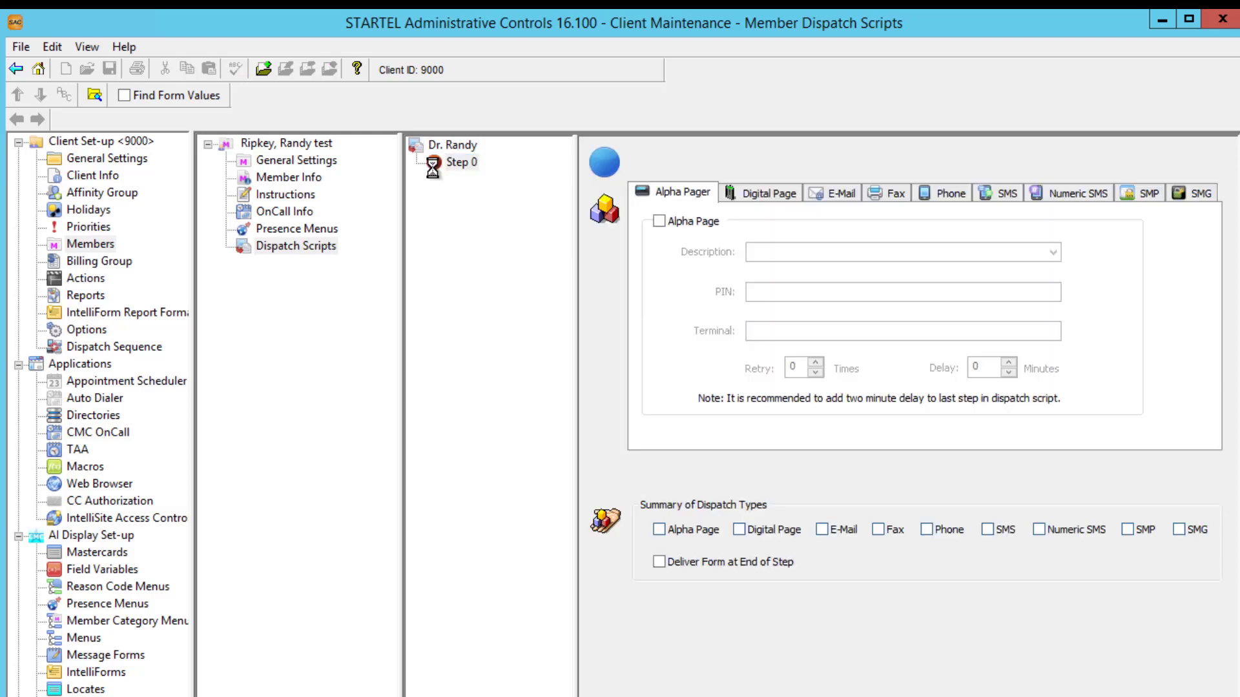
{"action": "left_click", "coordinate": [992, 197]}
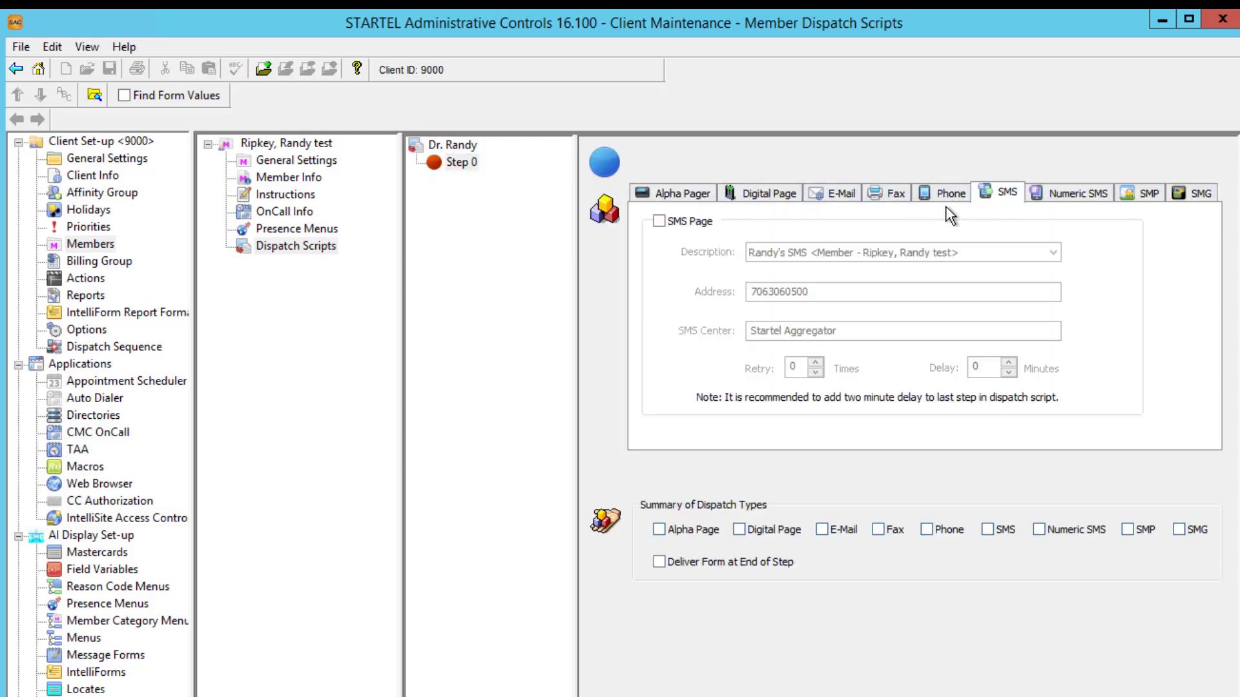
{"action": "left_click", "coordinate": [659, 221]}
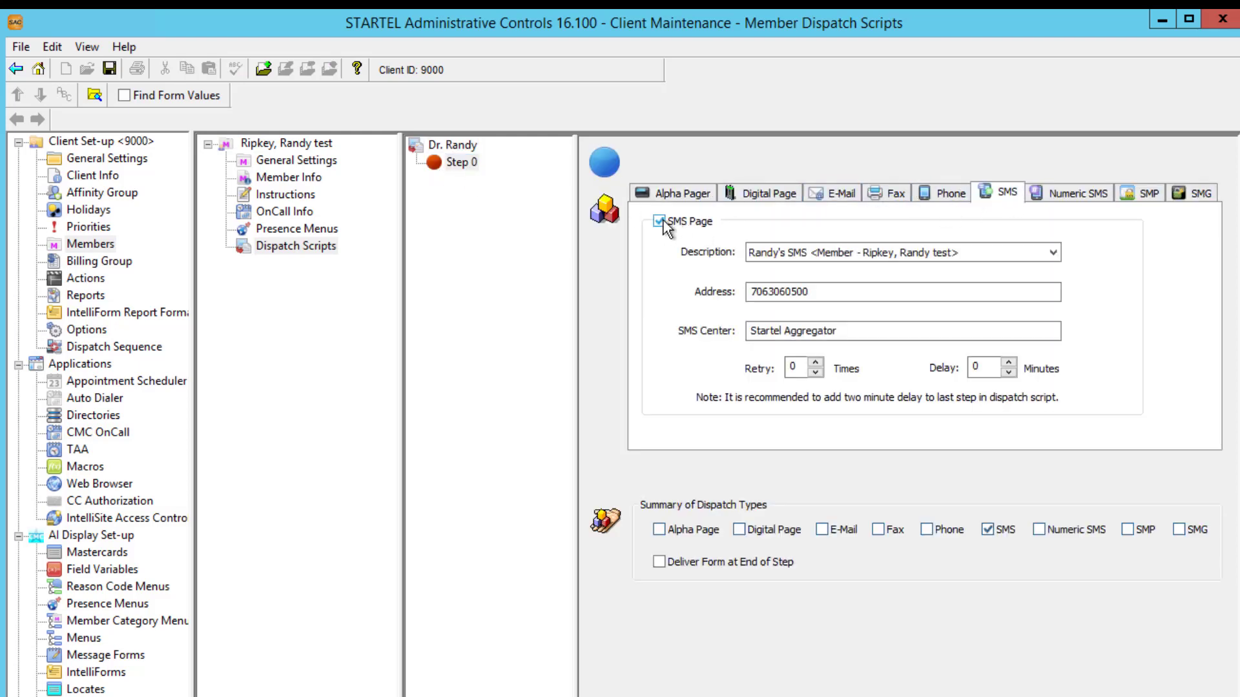
{"action": "double_click", "coordinate": [984, 368]}
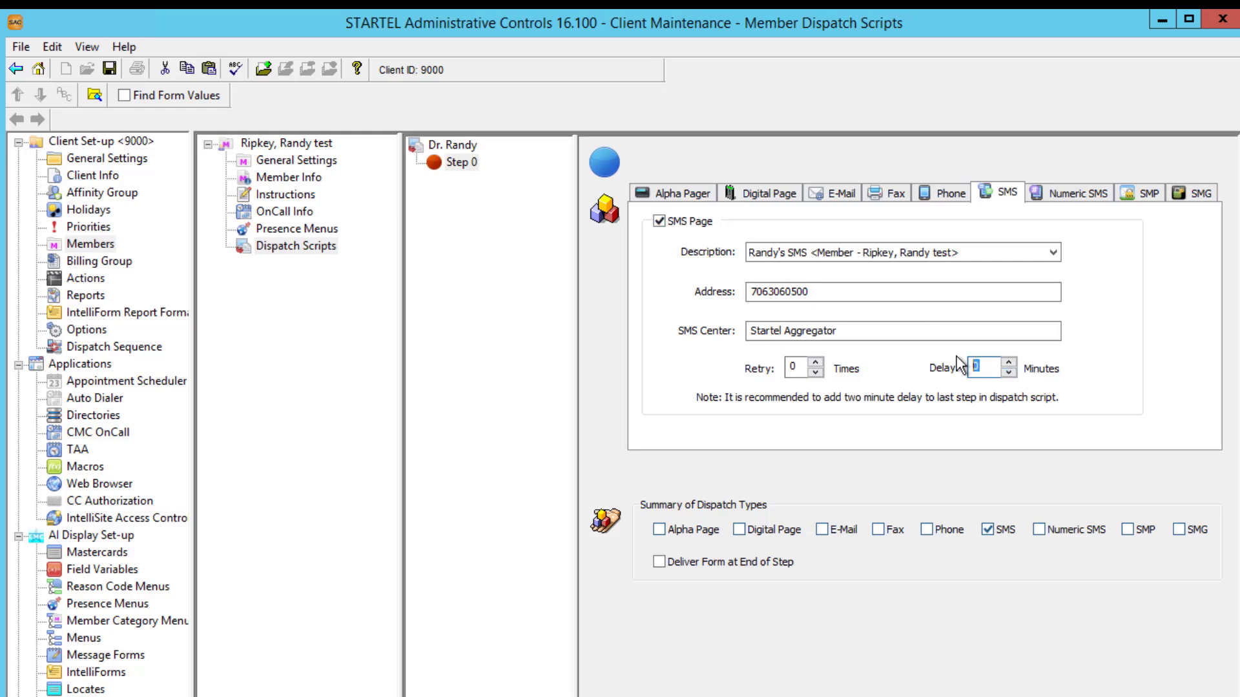
{"action": "type", "text": "15"}
Add Step 1 phoning the member's Cell number with 1 retry and a 5-minute delay.
{"action": "left_click", "coordinate": [263, 69]}
{"action": "left_click", "coordinate": [938, 193]}
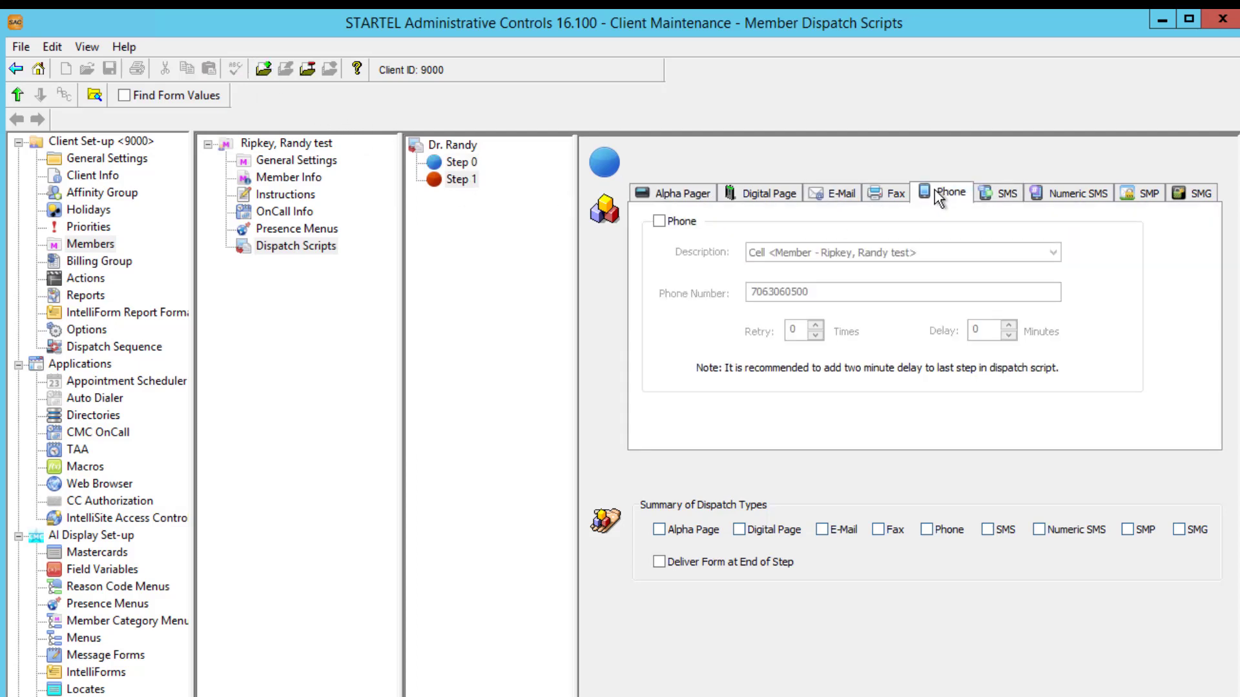
{"action": "left_click", "coordinate": [659, 221]}
{"action": "left_click", "coordinate": [1001, 259]}
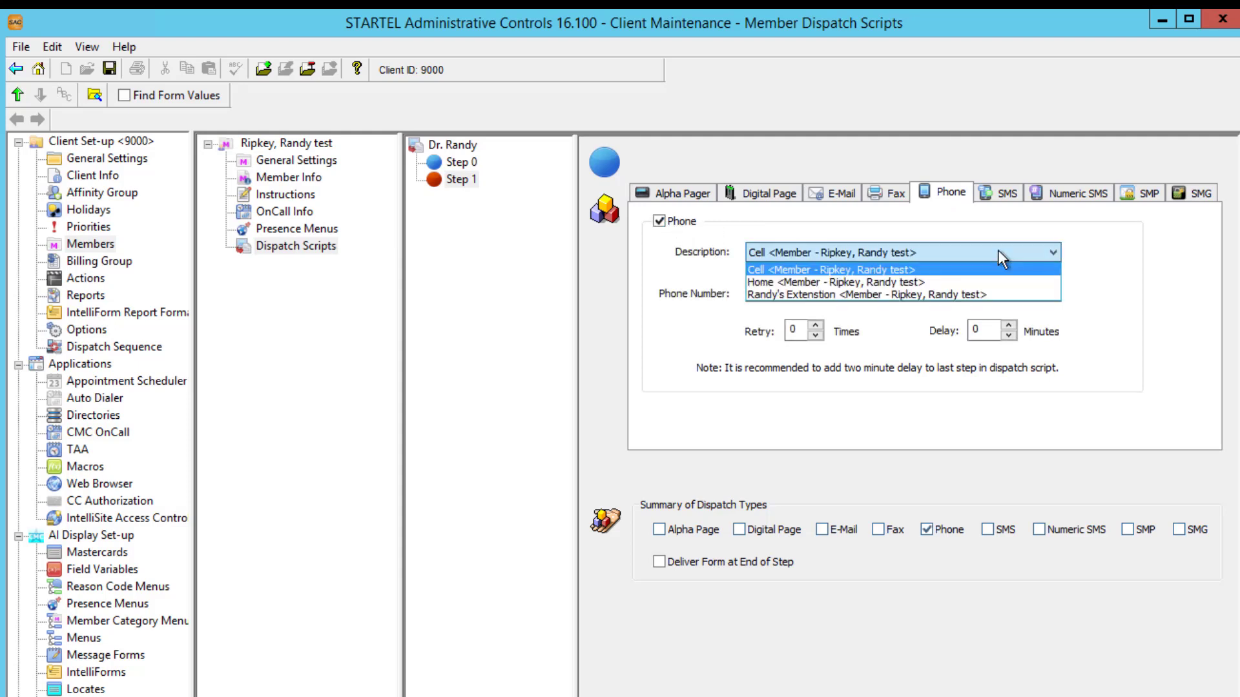
{"action": "left_click", "coordinate": [975, 269]}
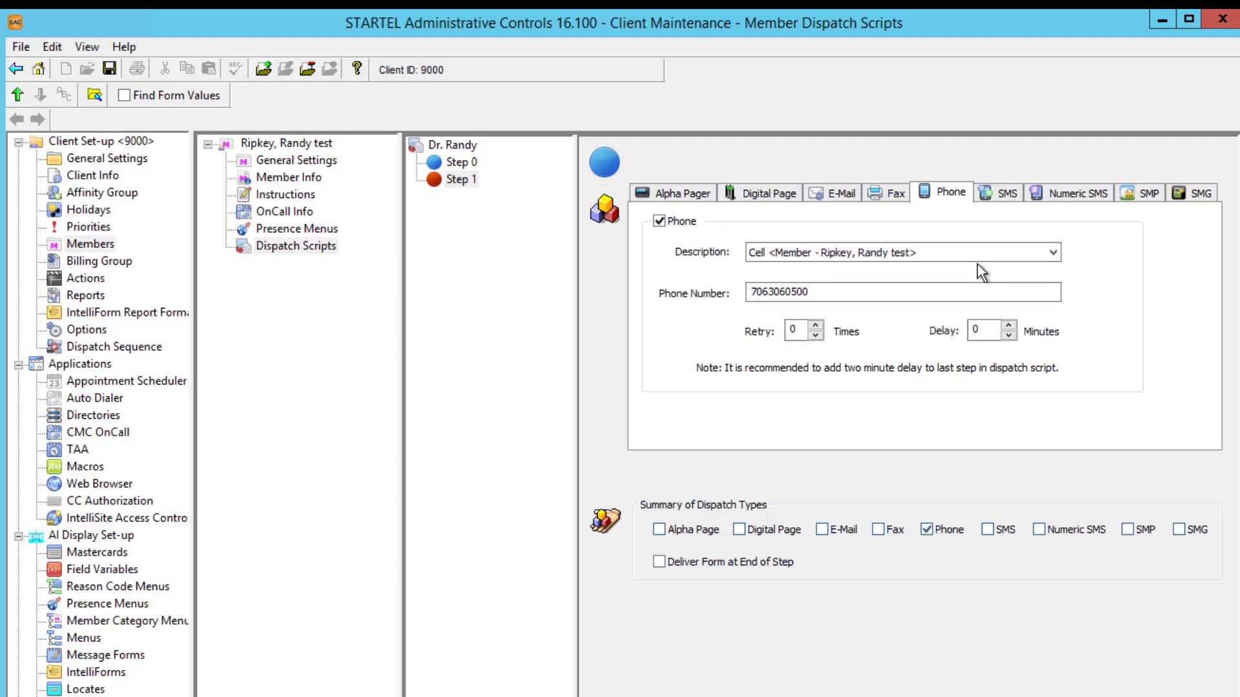
{"action": "left_click", "coordinate": [815, 325]}
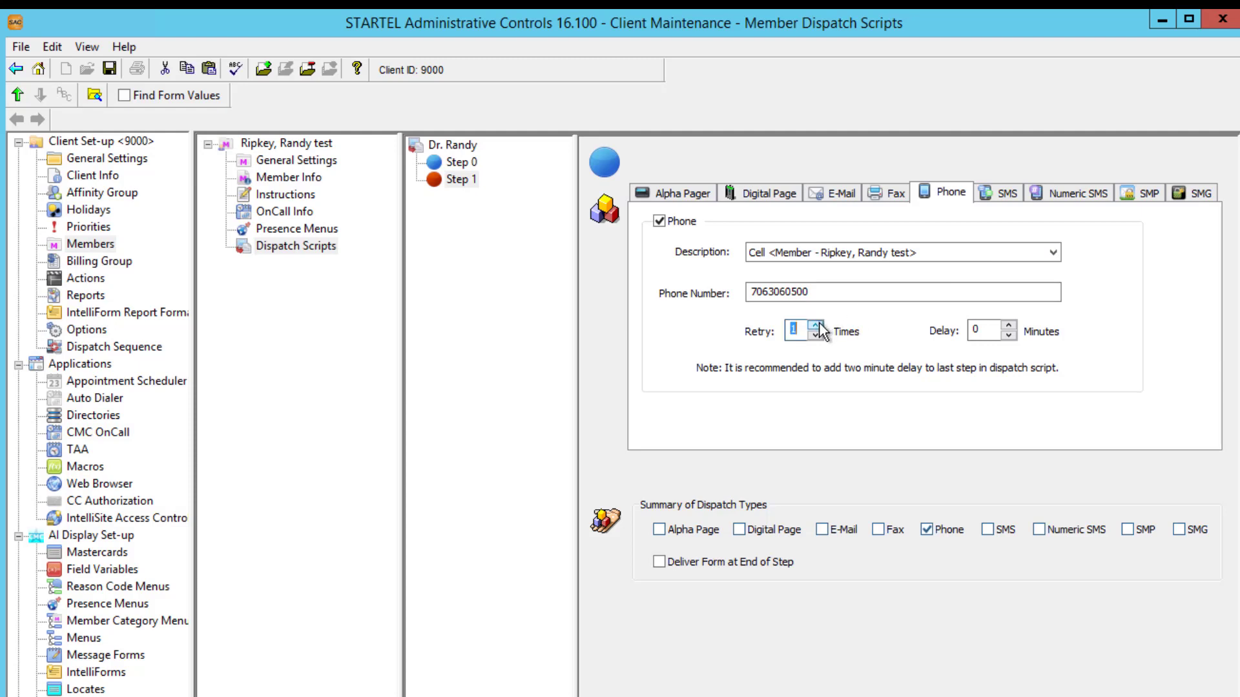
{"action": "left_click", "coordinate": [986, 331]}
{"action": "double_click", "coordinate": [985, 331]}
{"action": "type", "text": "5"}
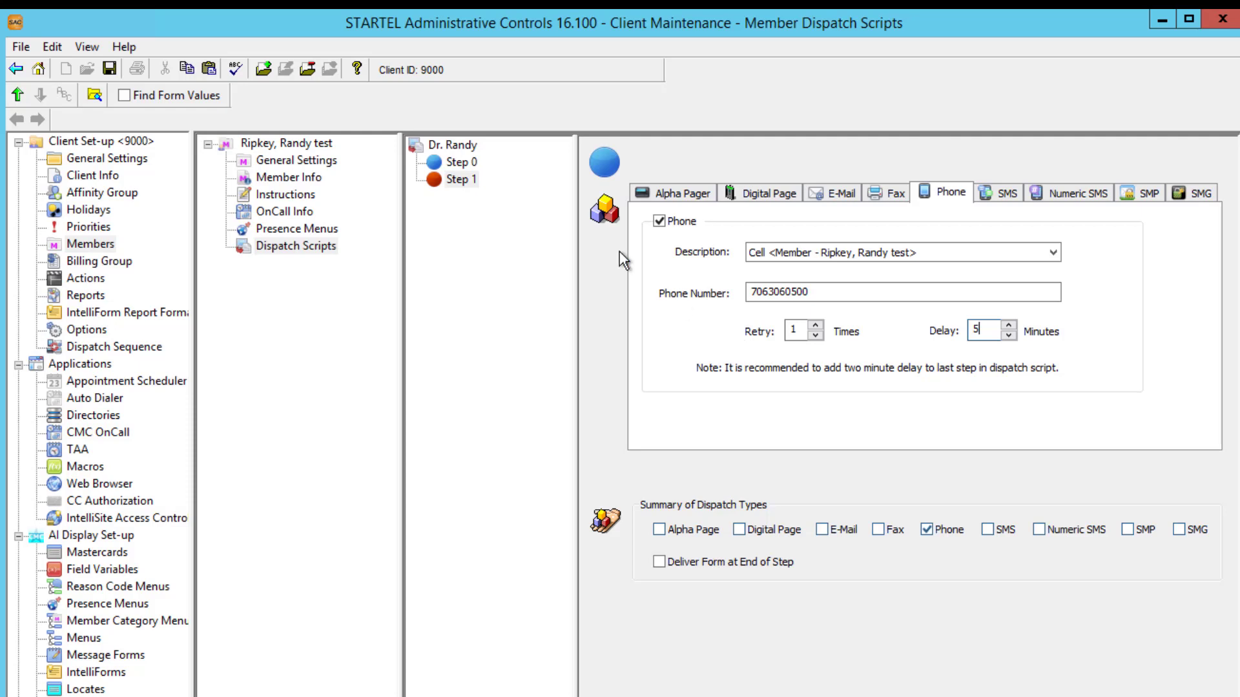
Add Step 2 phoning the member's Home number with 1 retry and 5-minute delay, then save.
{"action": "left_click", "coordinate": [266, 65]}
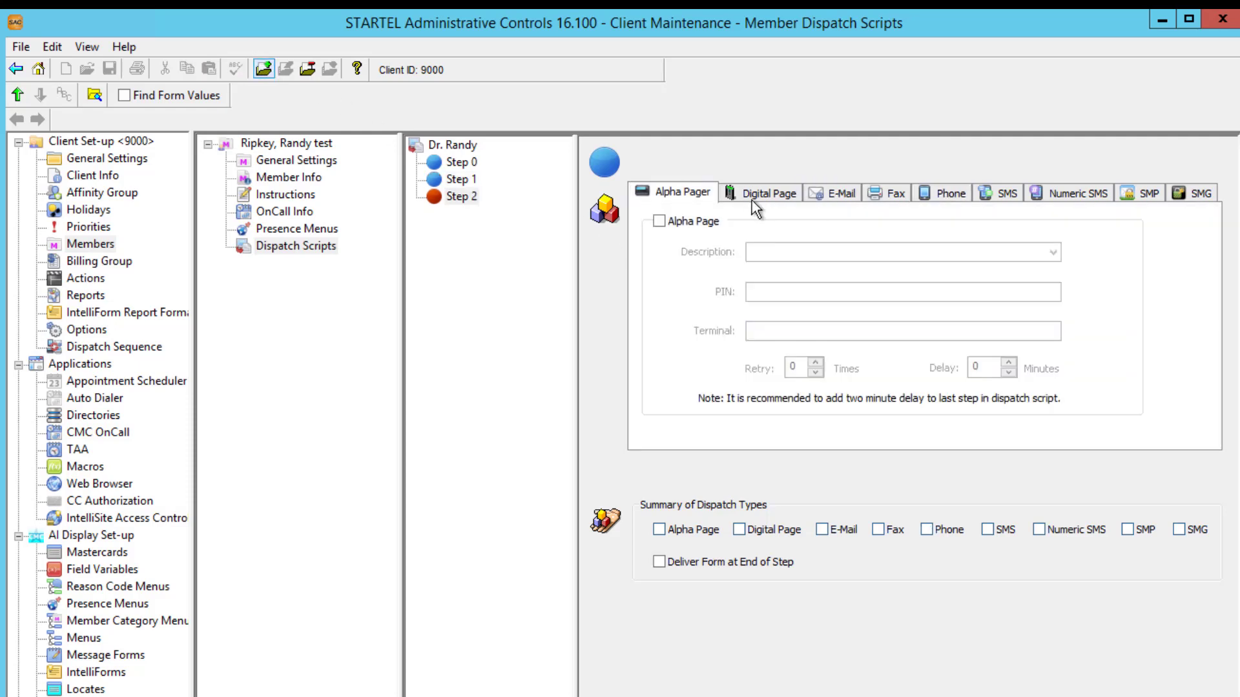
{"action": "left_click", "coordinate": [958, 192]}
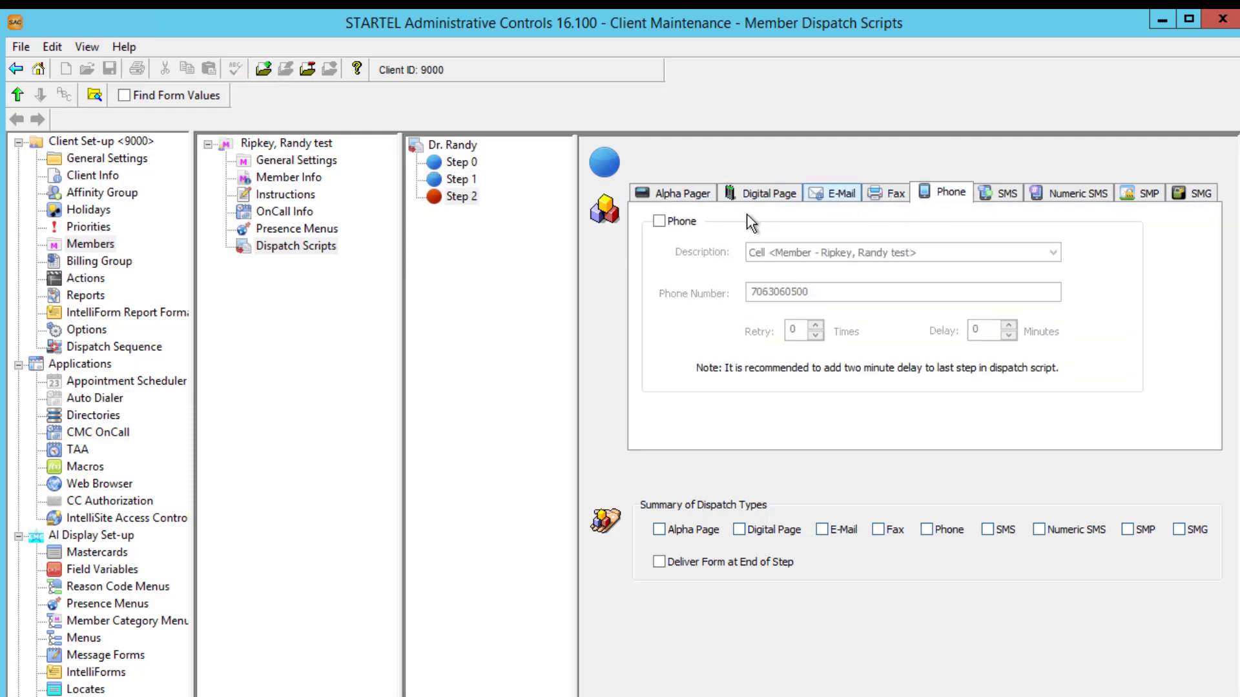
{"action": "left_click", "coordinate": [660, 221]}
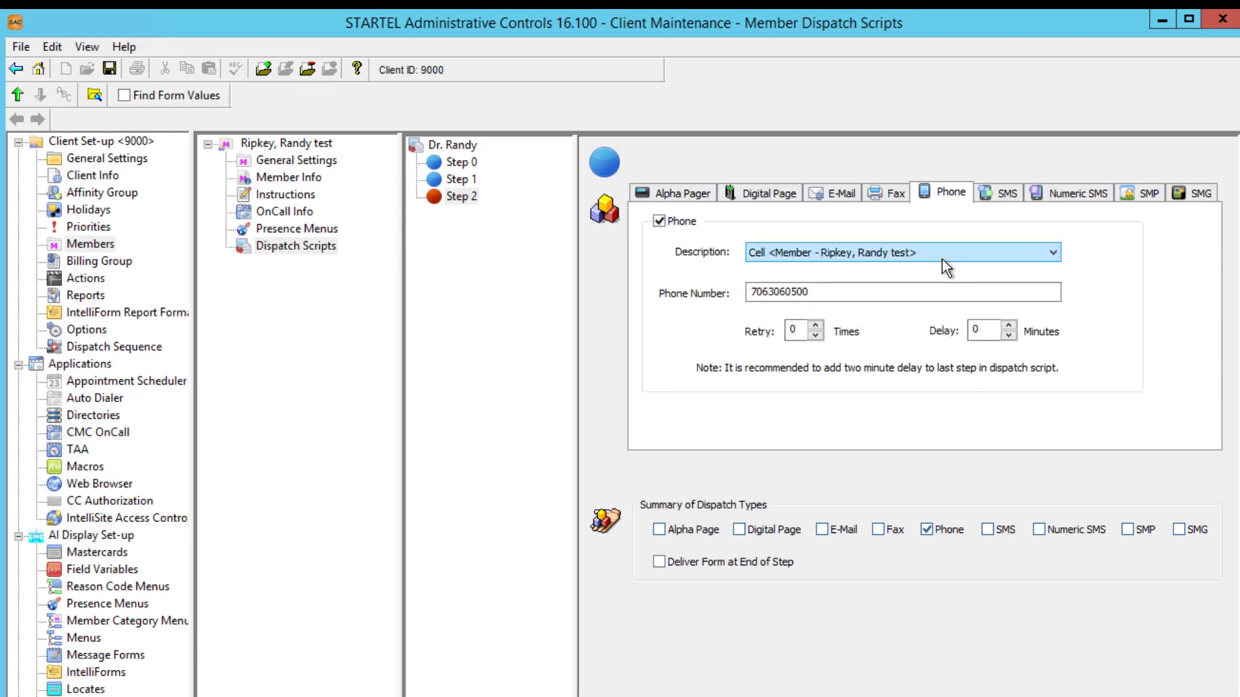
{"action": "left_click", "coordinate": [941, 257]}
{"action": "left_click", "coordinate": [908, 283]}
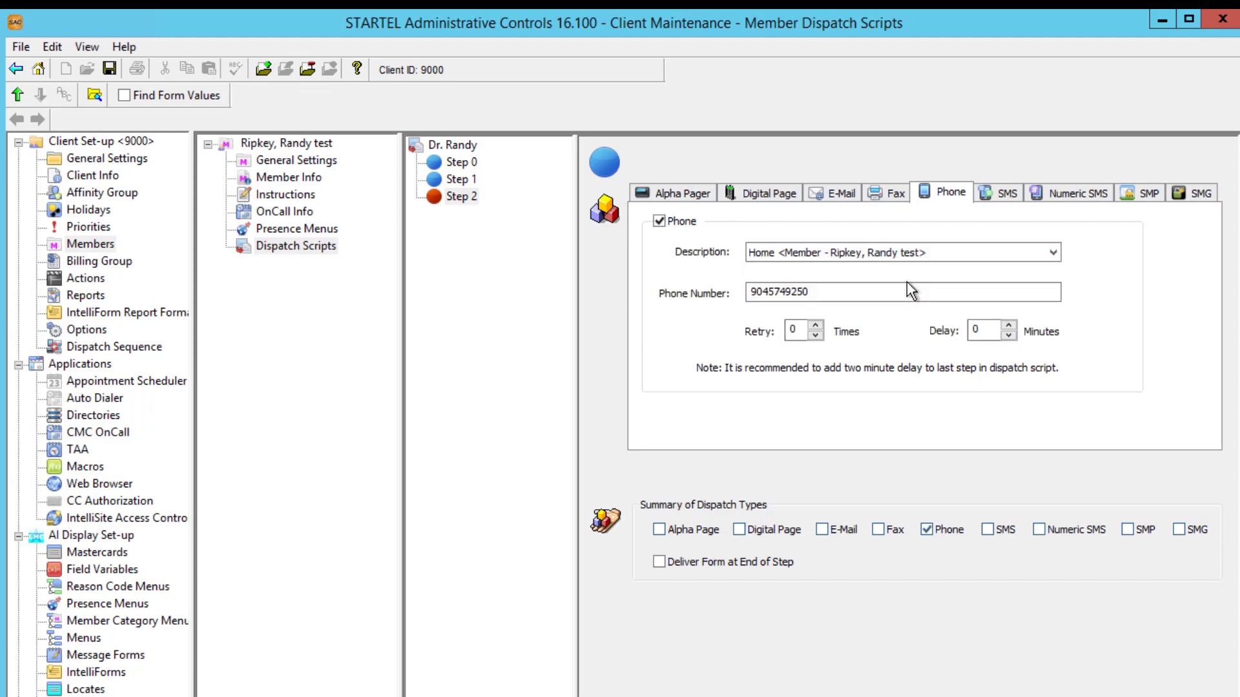
{"action": "left_click", "coordinate": [818, 325]}
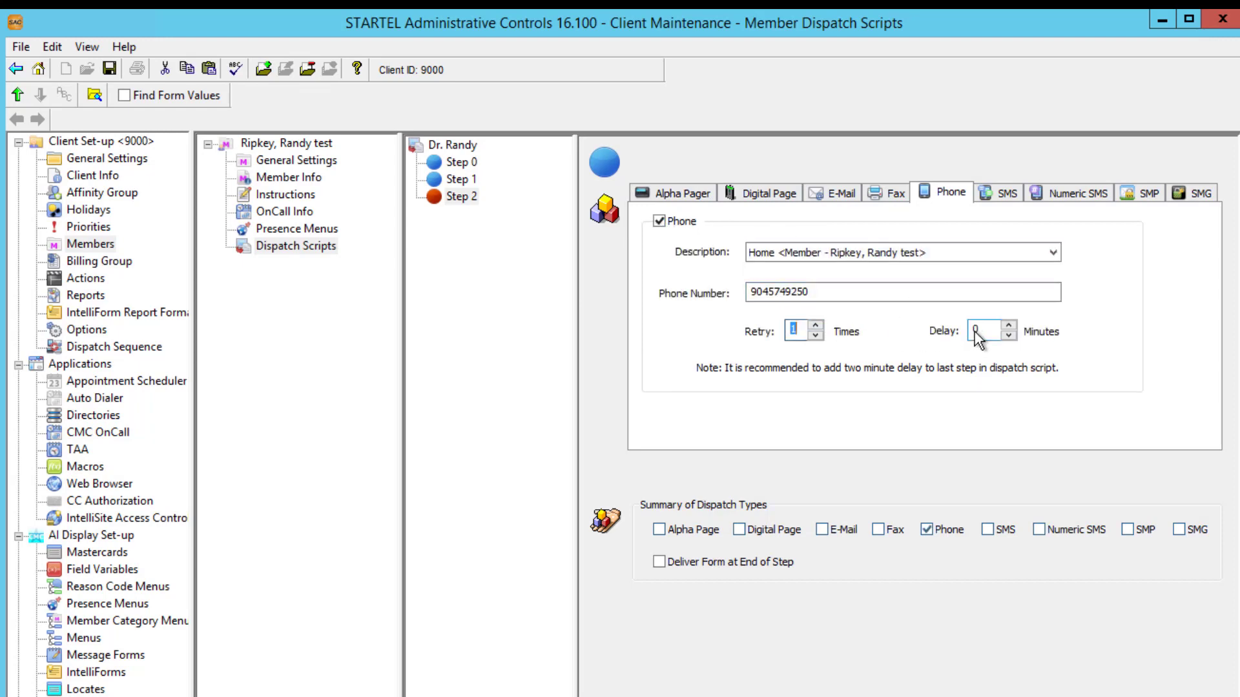
{"action": "left_click", "coordinate": [976, 331]}
{"action": "double_click", "coordinate": [976, 331]}
{"action": "type", "text": "5"}
{"action": "key", "text": "Tab"}
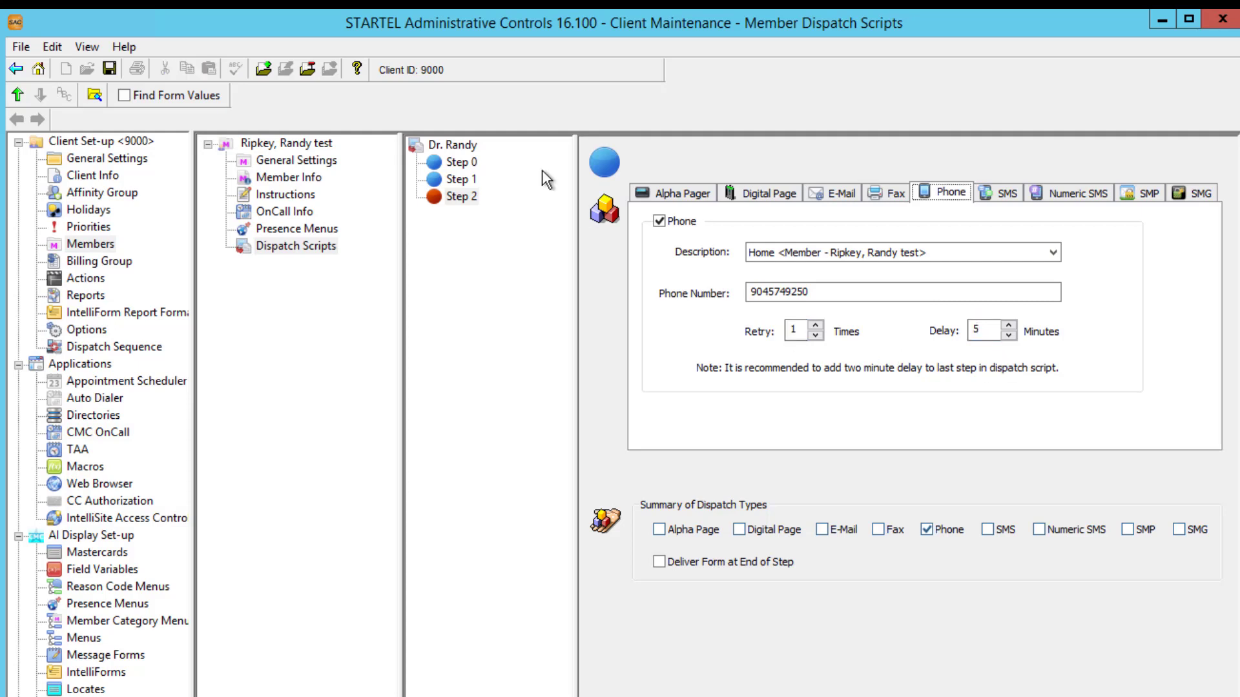
{"action": "left_click", "coordinate": [113, 72]}
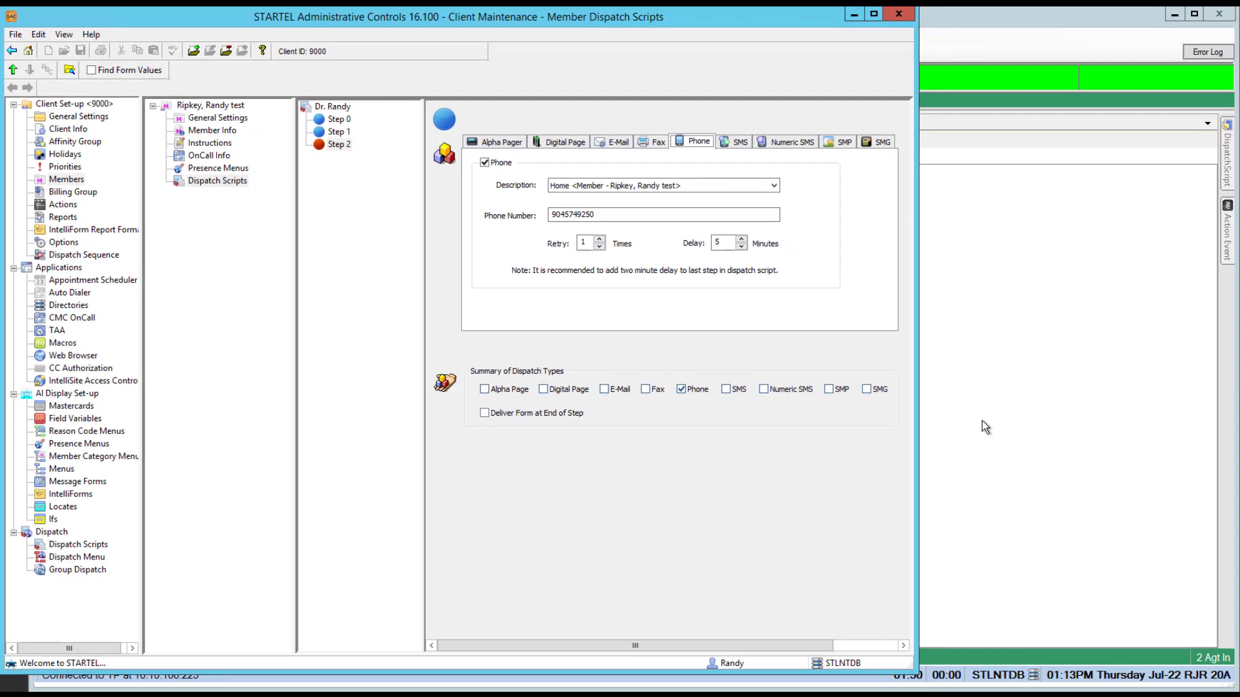
Check in client 9000 in StartelAI.
{"action": "left_click", "coordinate": [985, 426]}
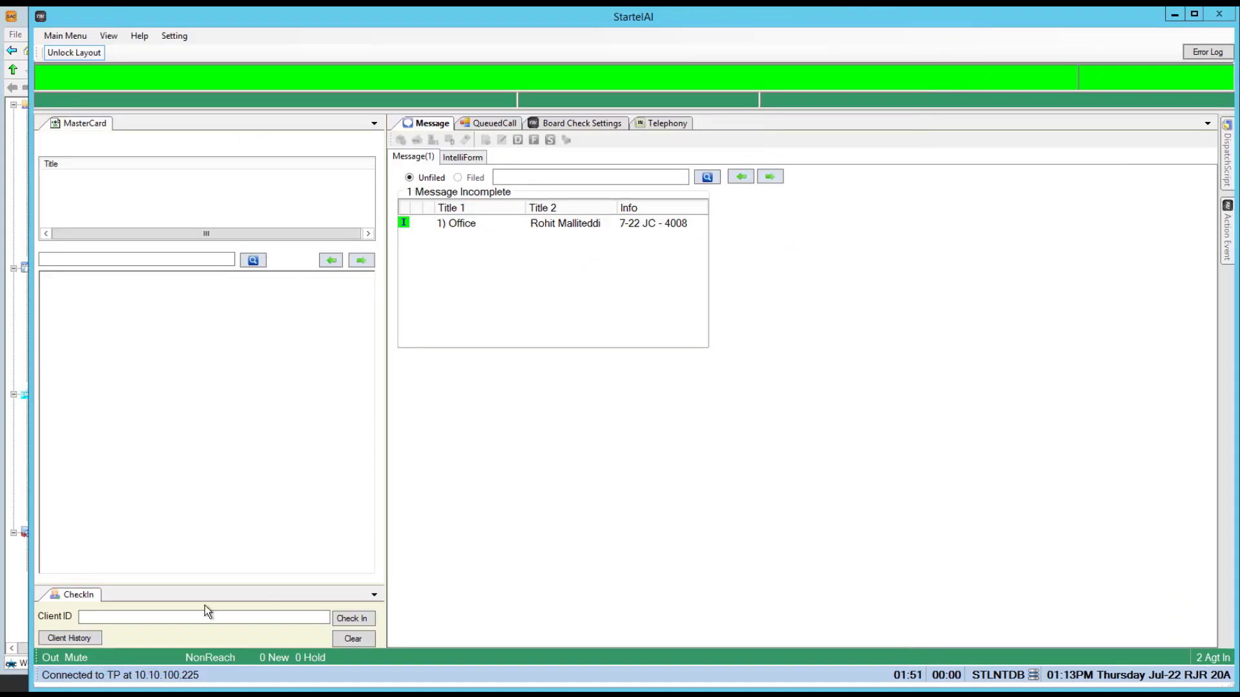
{"action": "left_click", "coordinate": [164, 616]}
{"action": "type", "text": "9000"}
{"action": "key", "text": "Return"}
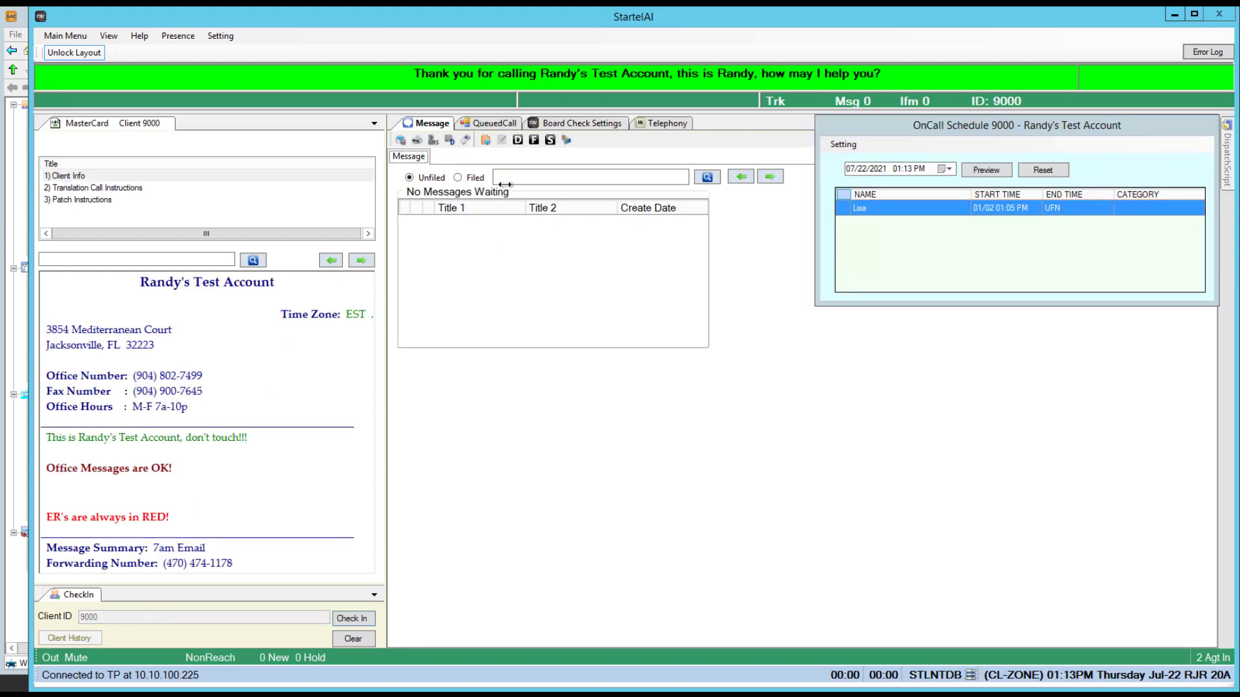
Start an On Call ER Message Sample addressed to the test member.
{"action": "left_click", "coordinate": [484, 141]}
{"action": "double_click", "coordinate": [479, 142]}
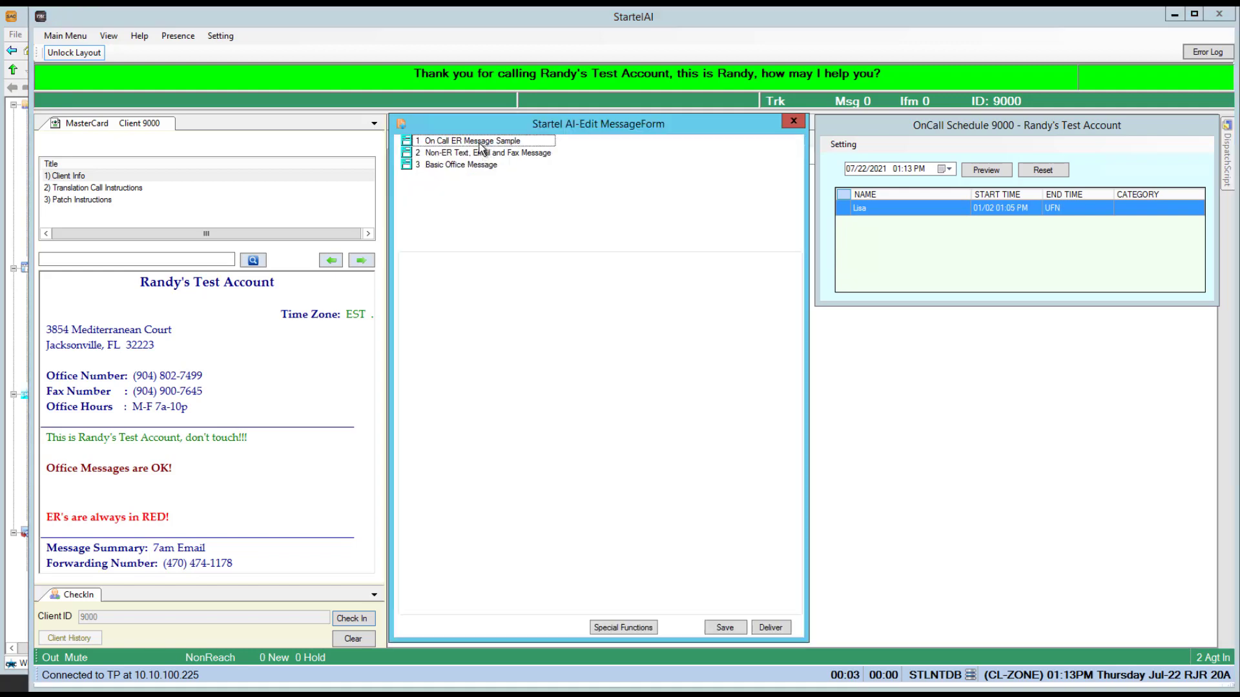
{"action": "left_click", "coordinate": [713, 285]}
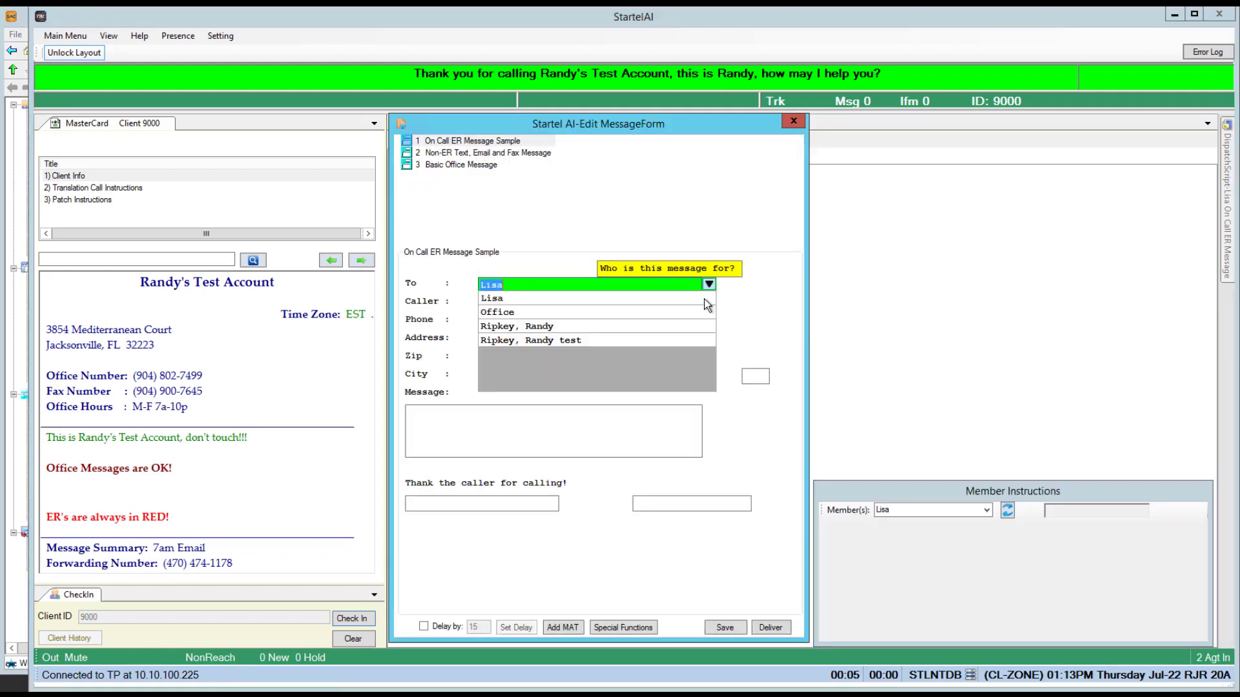
{"action": "left_click", "coordinate": [641, 342]}
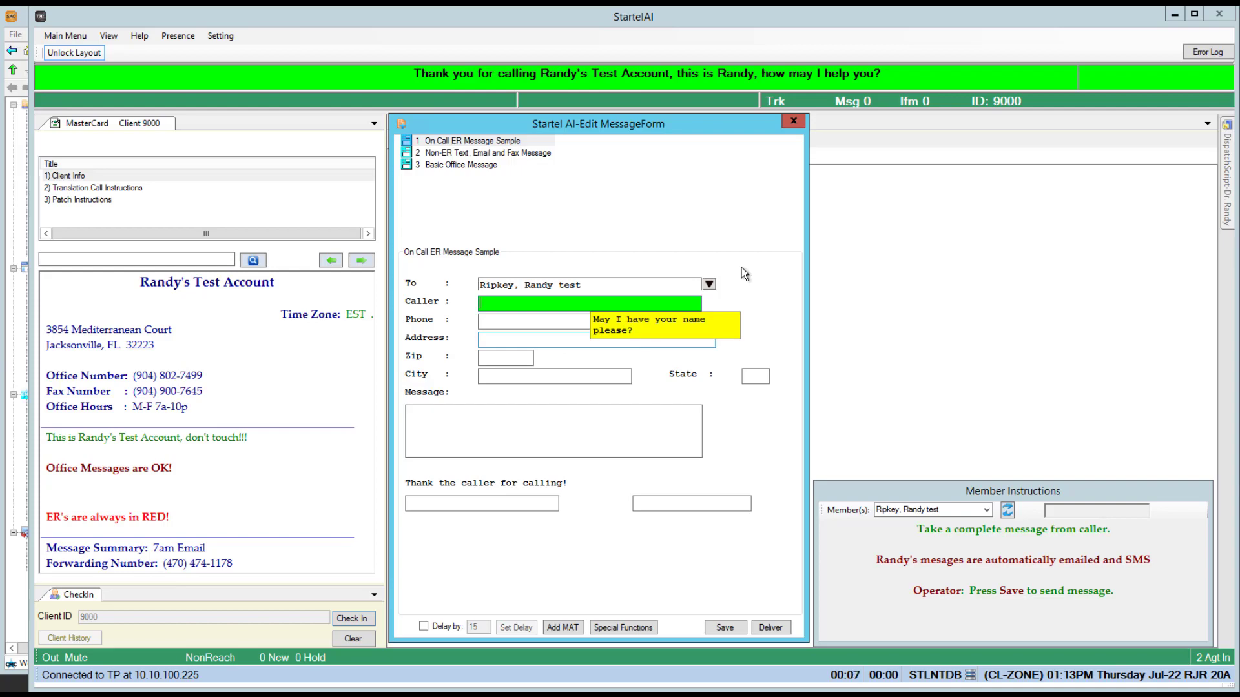
{"action": "mouse_move", "coordinate": [1227, 176]}
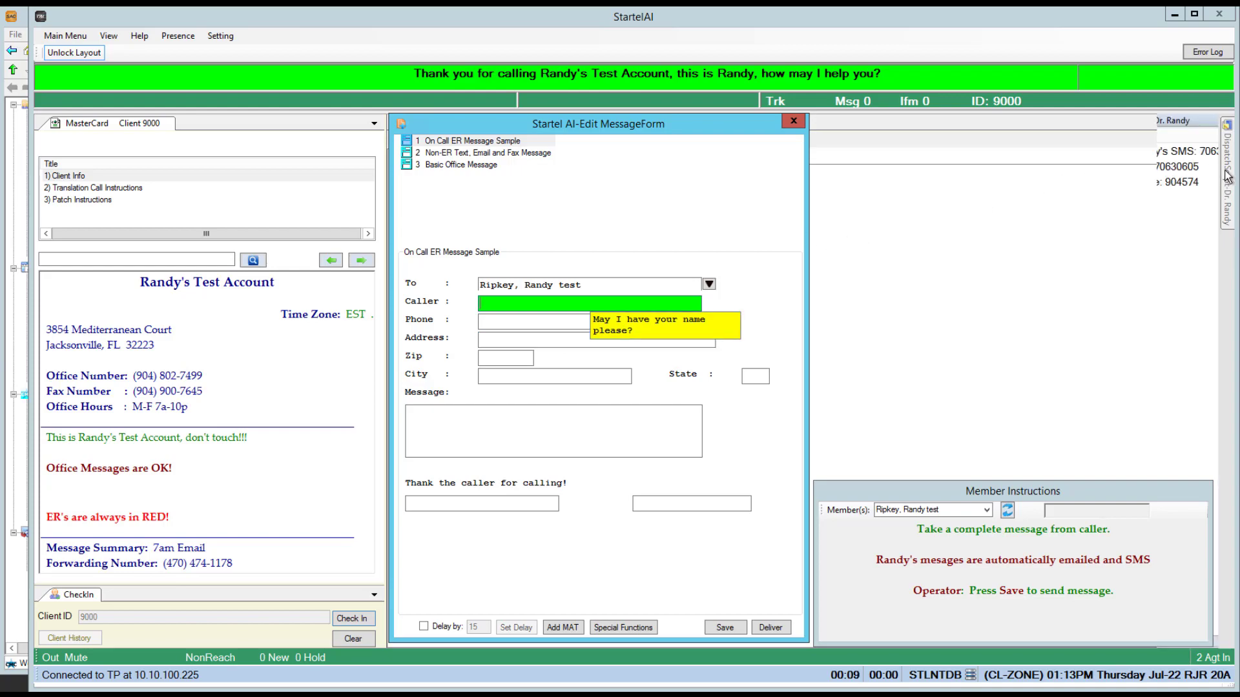